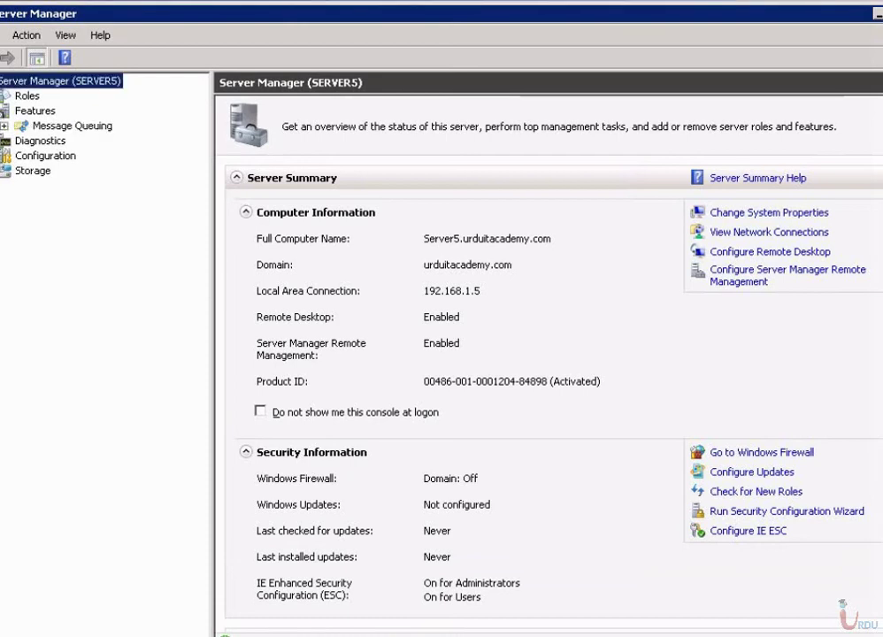
Confirm in the Add Features list that Telnet Client and Telnet Server are installed, then cancel.
left_click(34, 110)
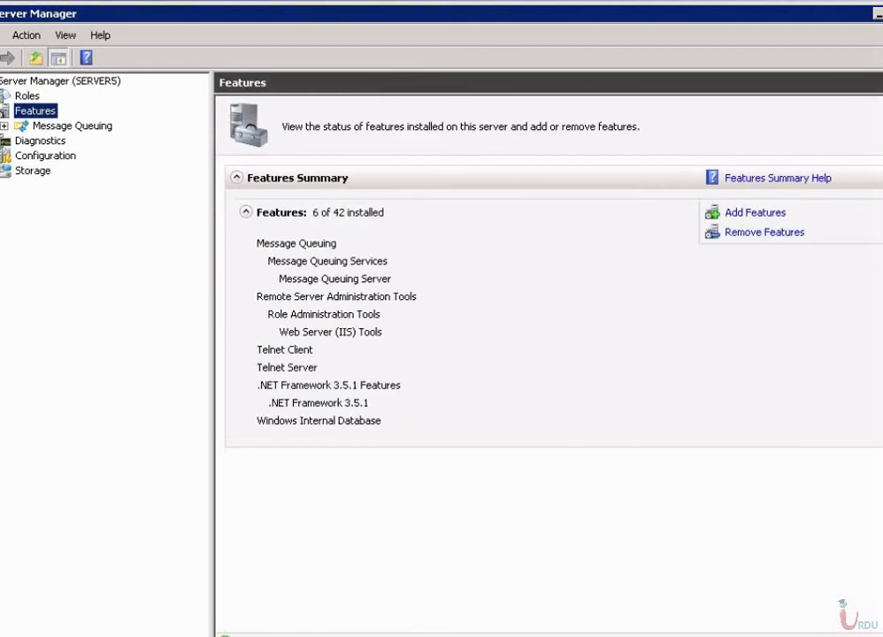
left_click(755, 212)
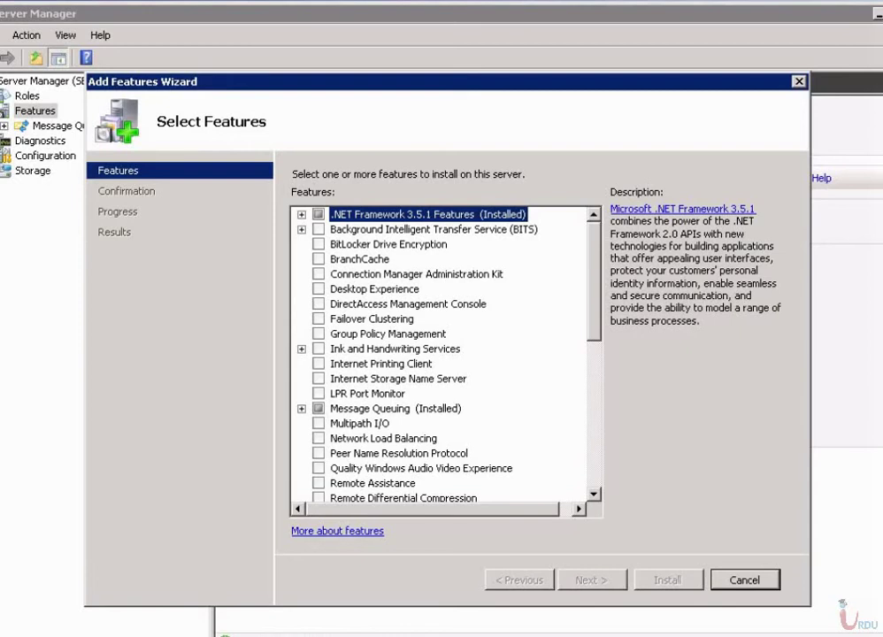
scroll(442, 354, "down", 8)
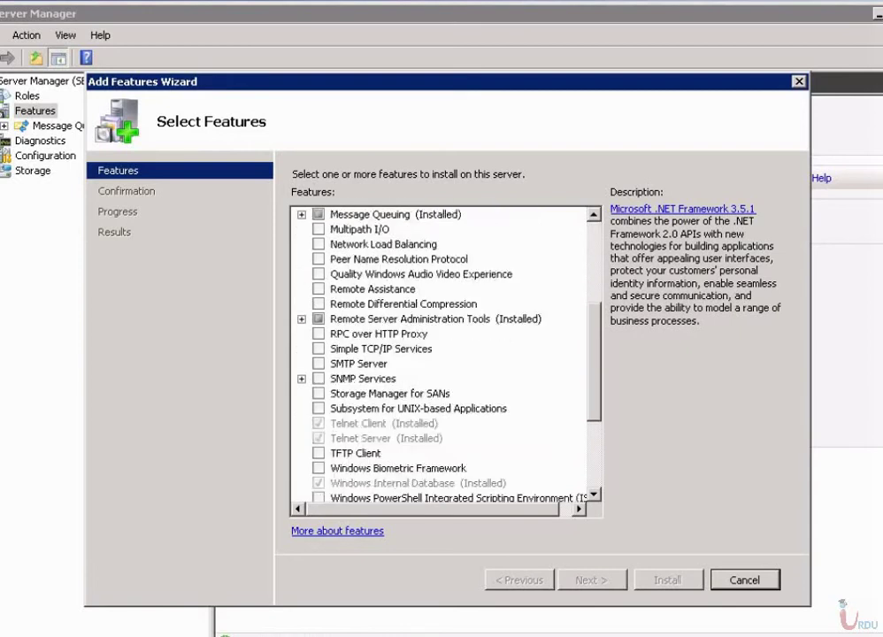
left_click(386, 288)
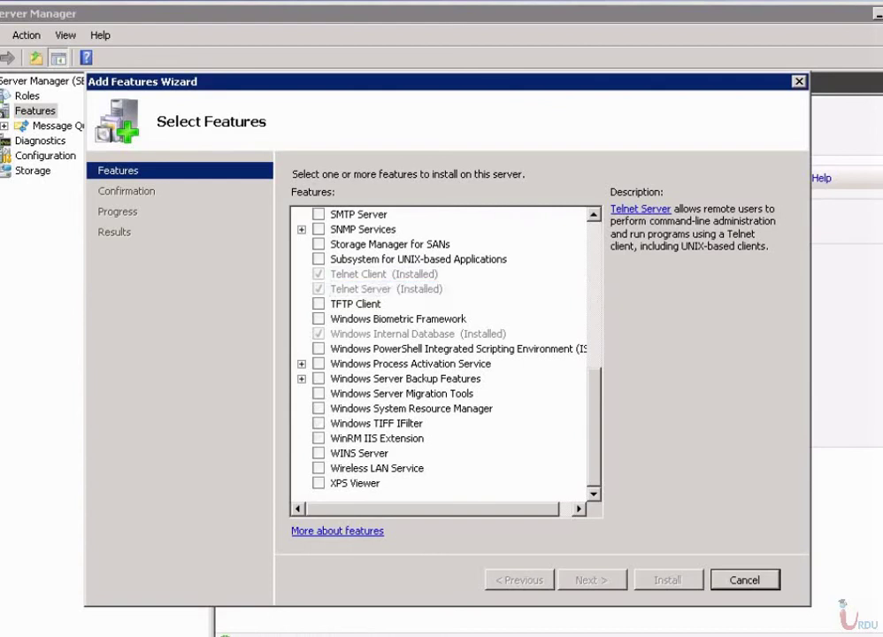
key("Escape")
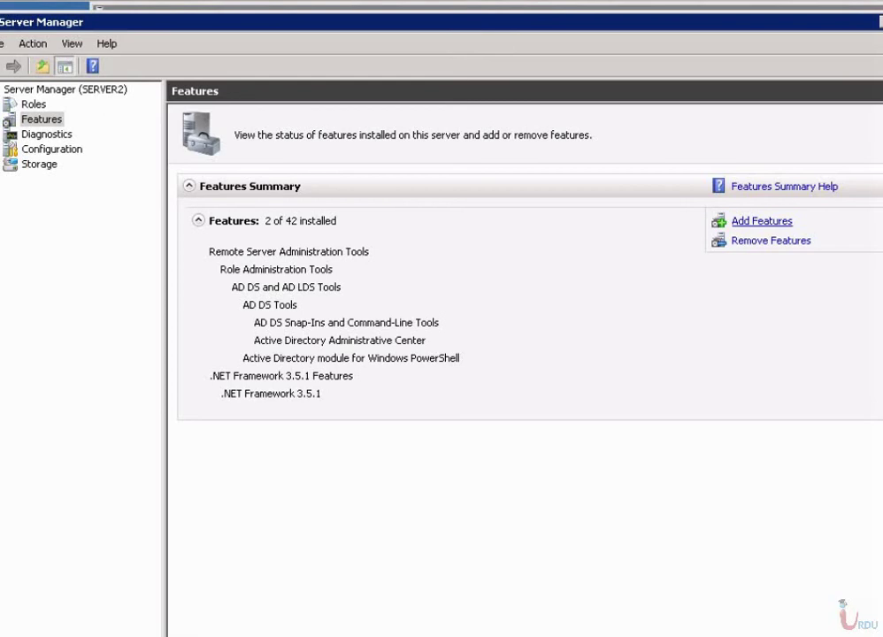
Install the Telnet Client and Telnet Server features.
scroll(447, 363, "down", 7)
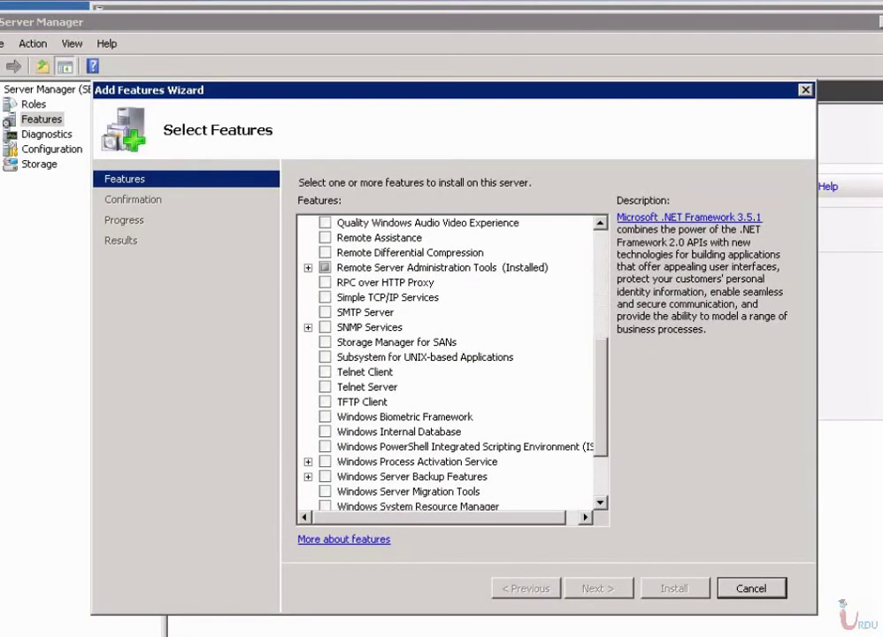
left_click(324, 371)
left_click(325, 386)
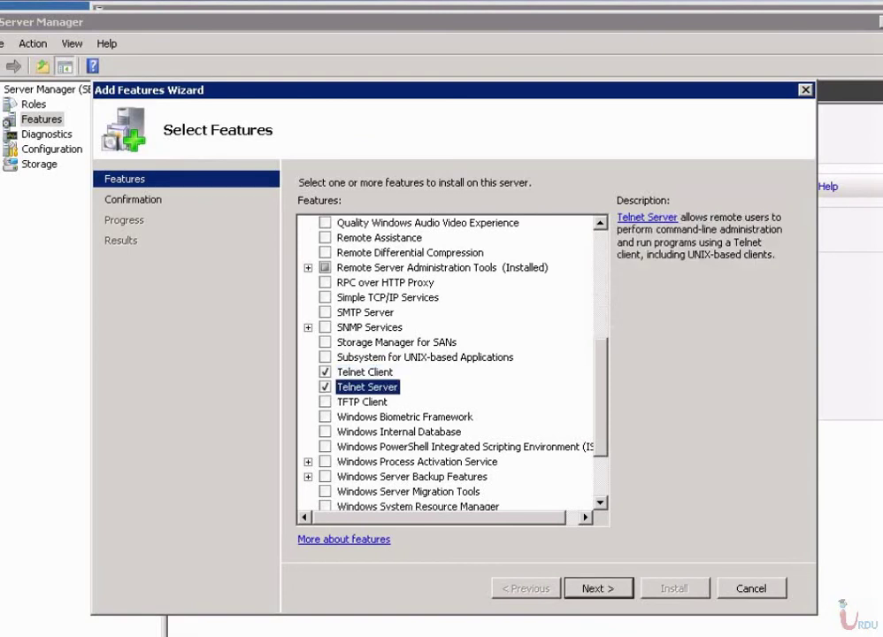
left_click(598, 589)
key("Return")
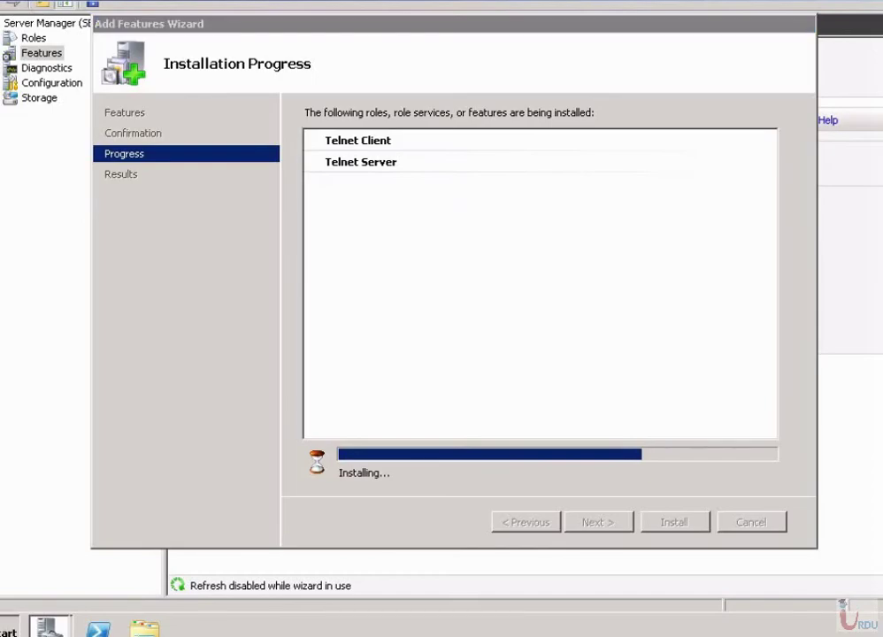
Launch services.msc from the Start menu search and close the finished features wizard.
key("super")
type("services.msc")
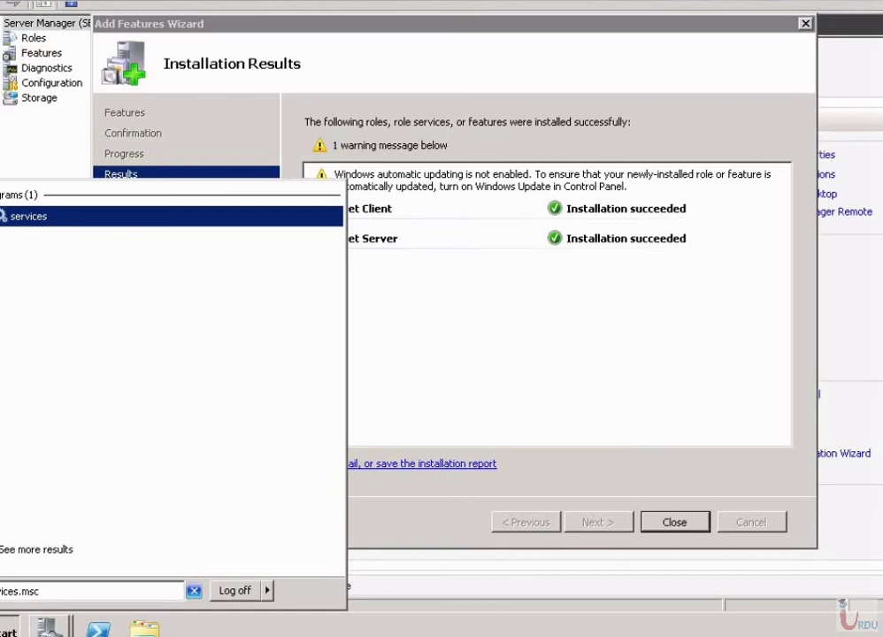
key("Escape")
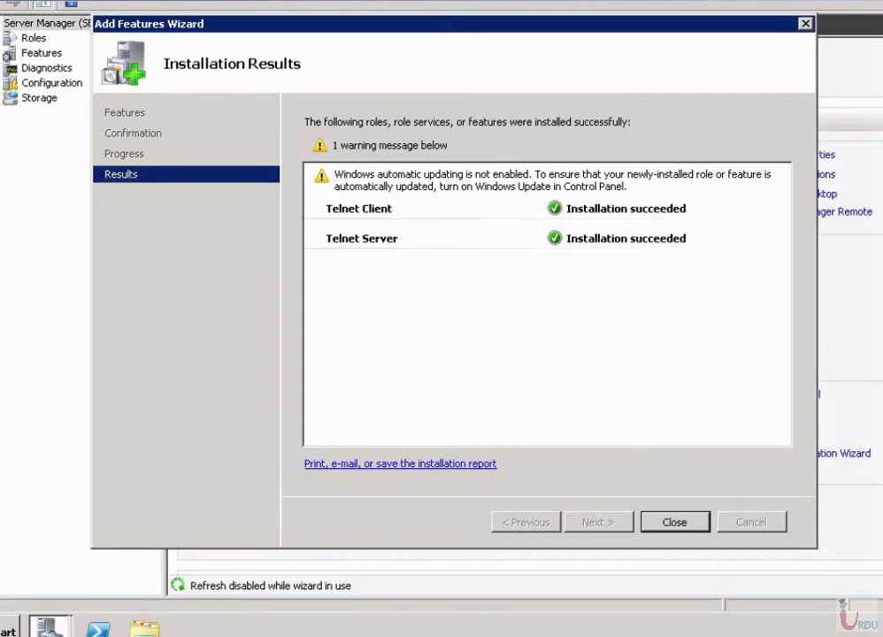
key("super")
type("services.")
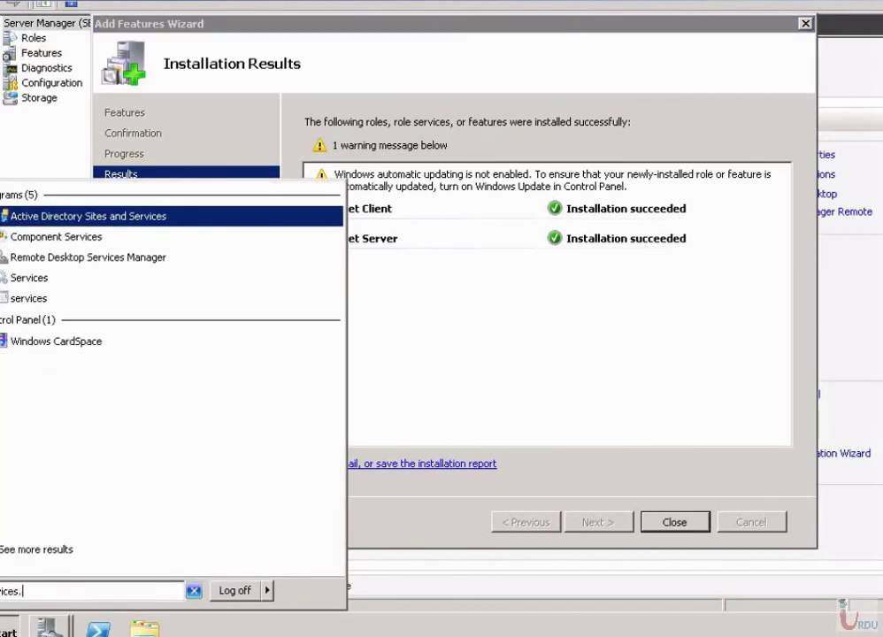
key("Down")
key("Down")
key("Down")
key("Down")
key("Up")
key("Return")
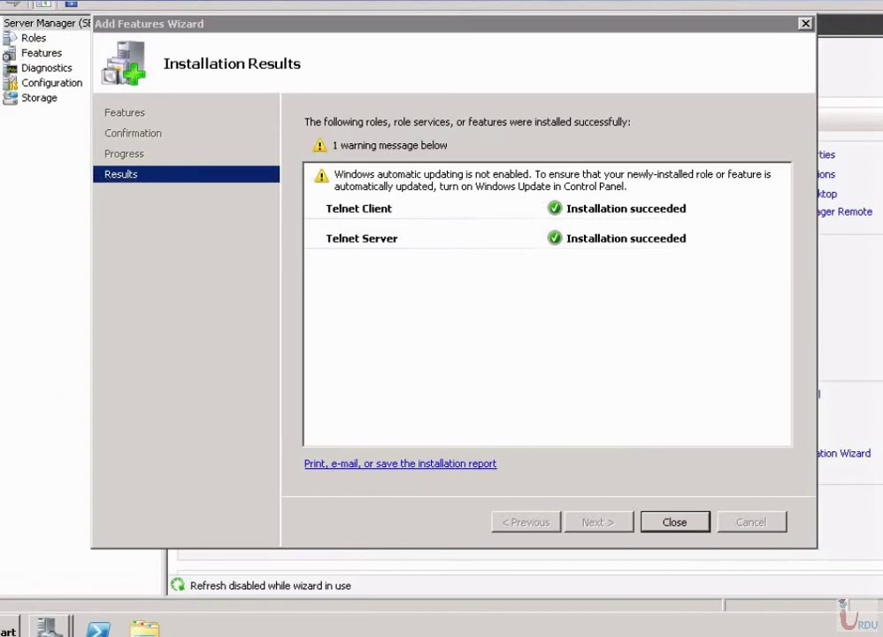
key("Return")
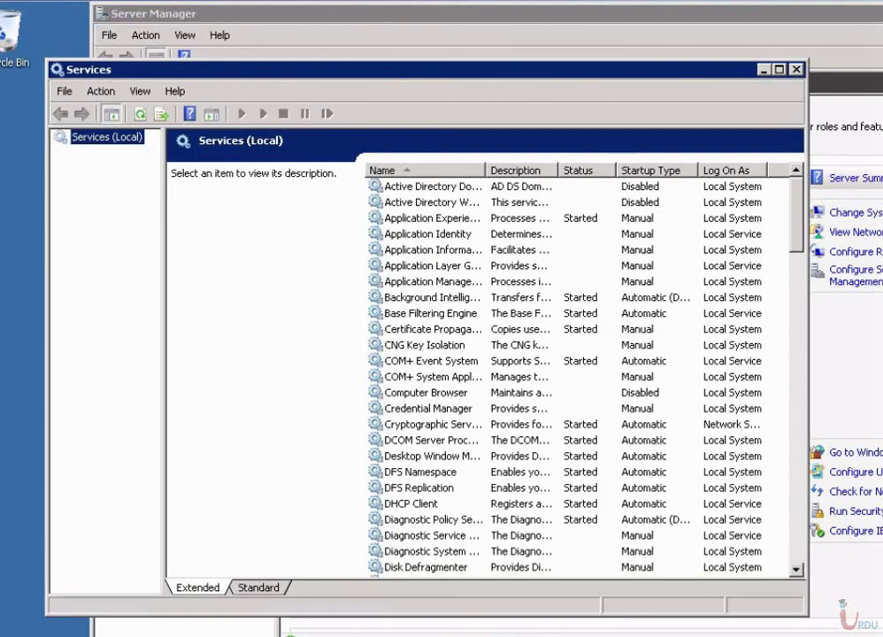
Set the Telnet service to Automatic startup, start it, and close the Services console.
left_click(230, 407)
type("telnet")
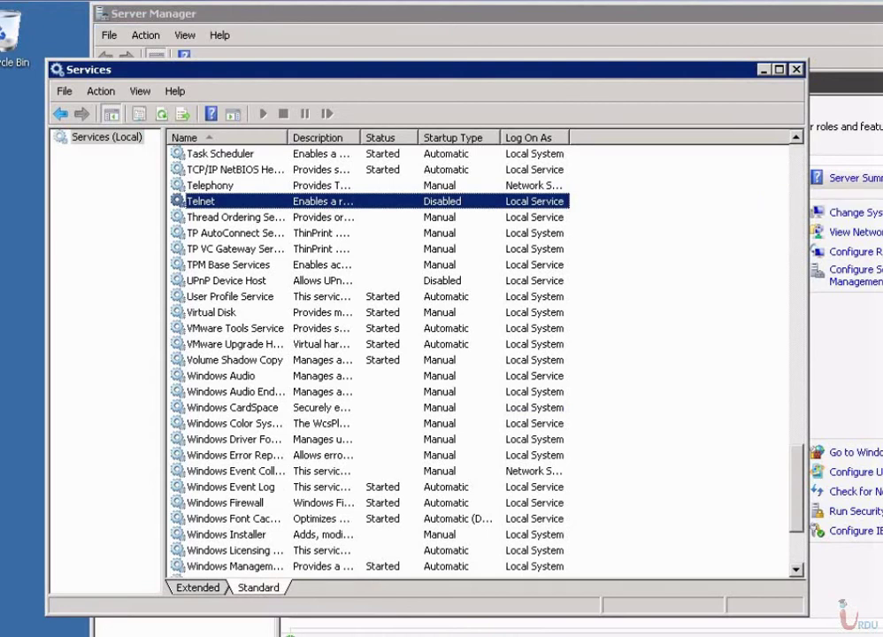
right_click(322, 201)
left_click(363, 345)
left_click(581, 323)
left_click(371, 349)
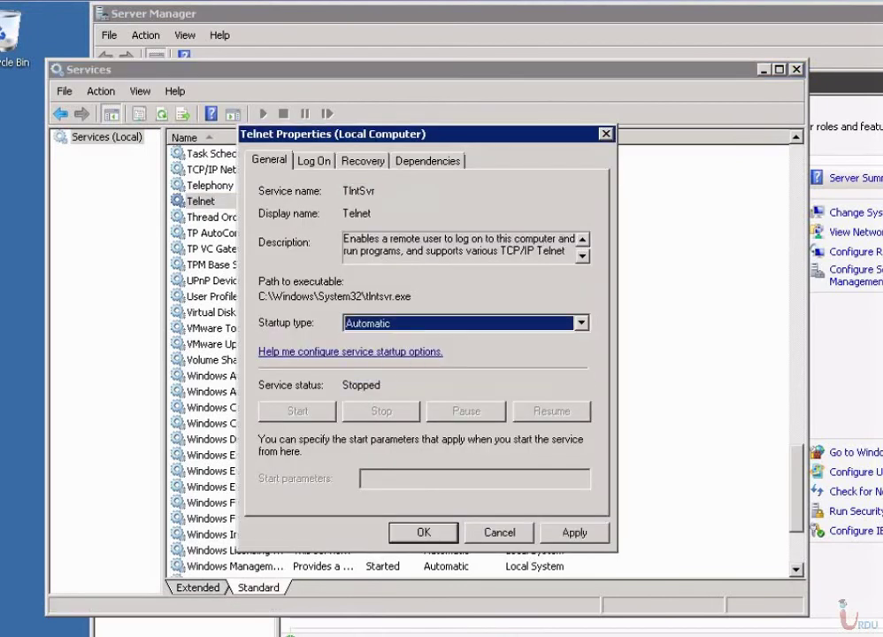
left_click(574, 532)
left_click(297, 410)
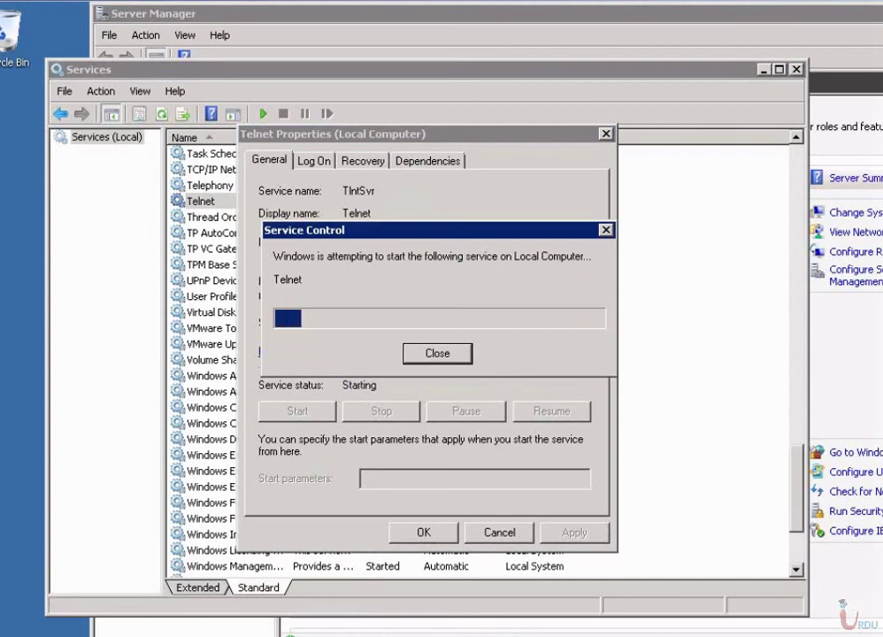
key("Return")
key("alt+F4")
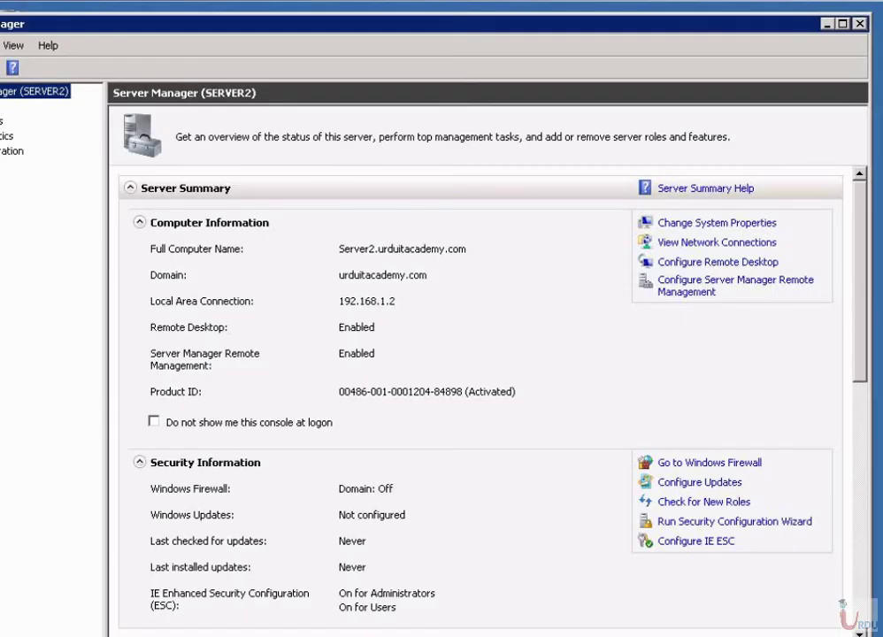
Close Server Manager and run services.msc from the Start menu.
key("alt+F4")
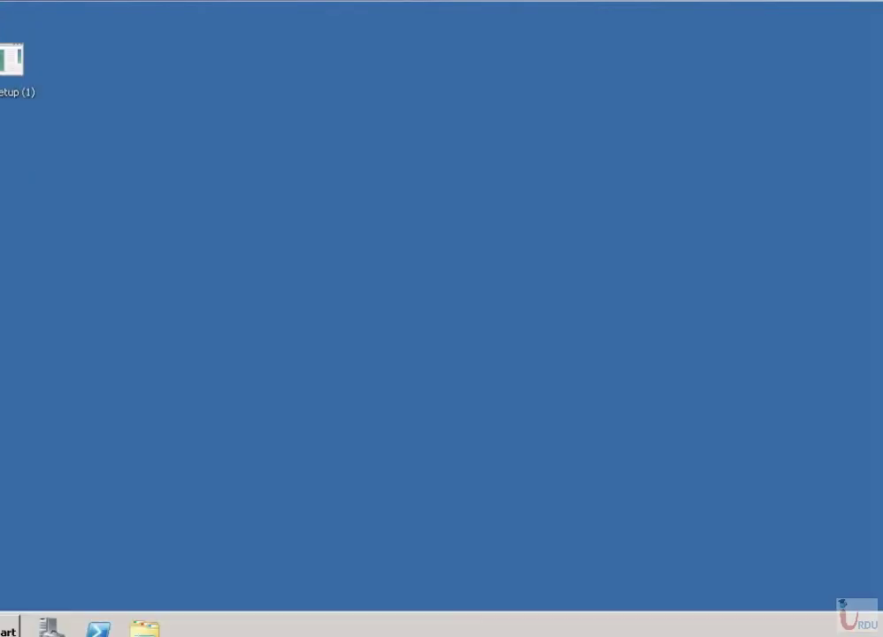
key("super")
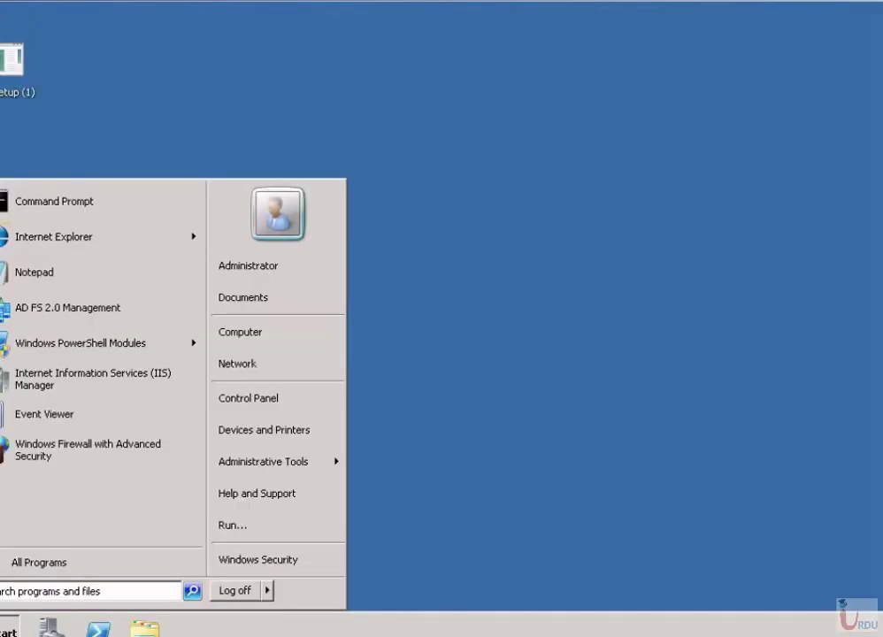
type("services.msc")
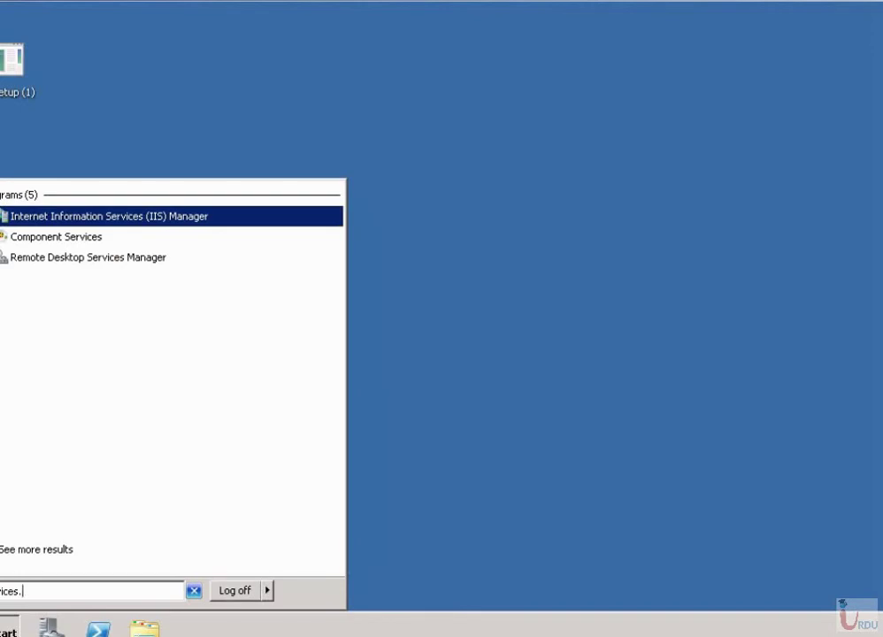
key("Return")
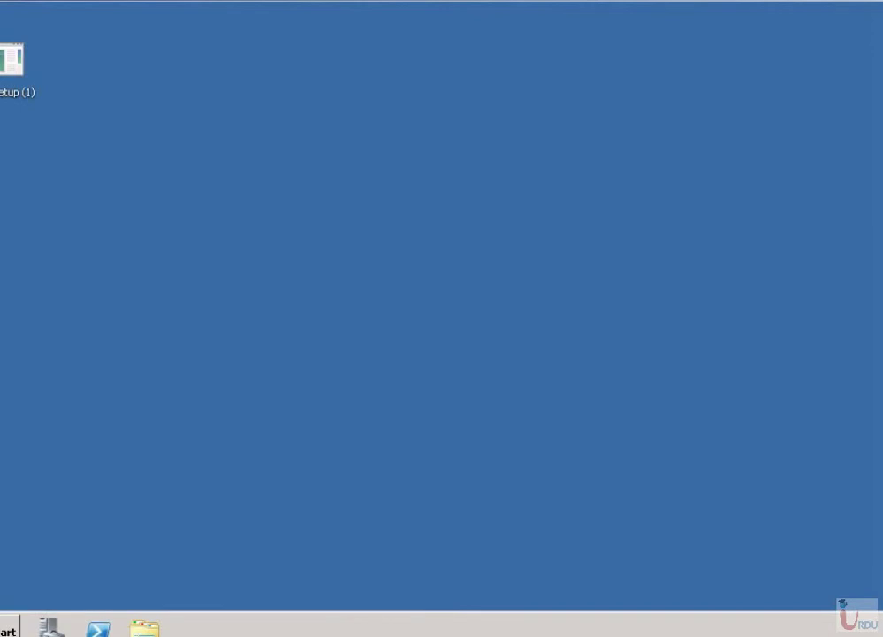
Launch Local Users and Groups by running lusrmgr.msc from the Start menu.
key("super")
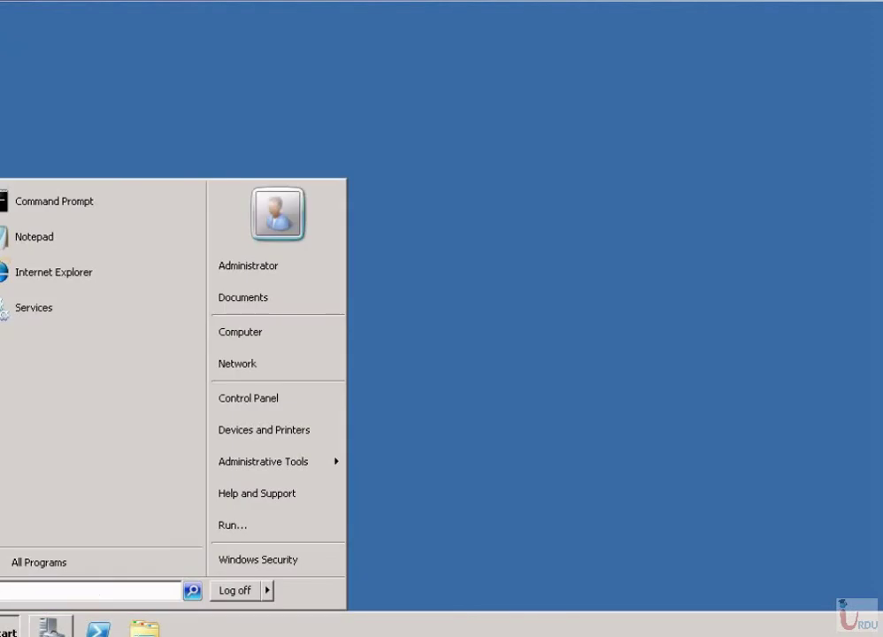
type("uac")
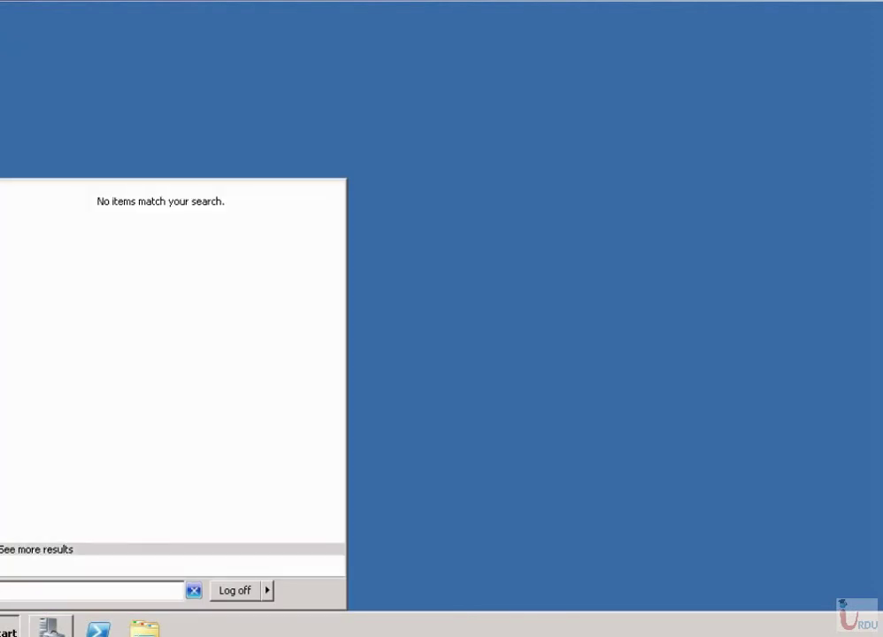
type("lusrmgr.msc")
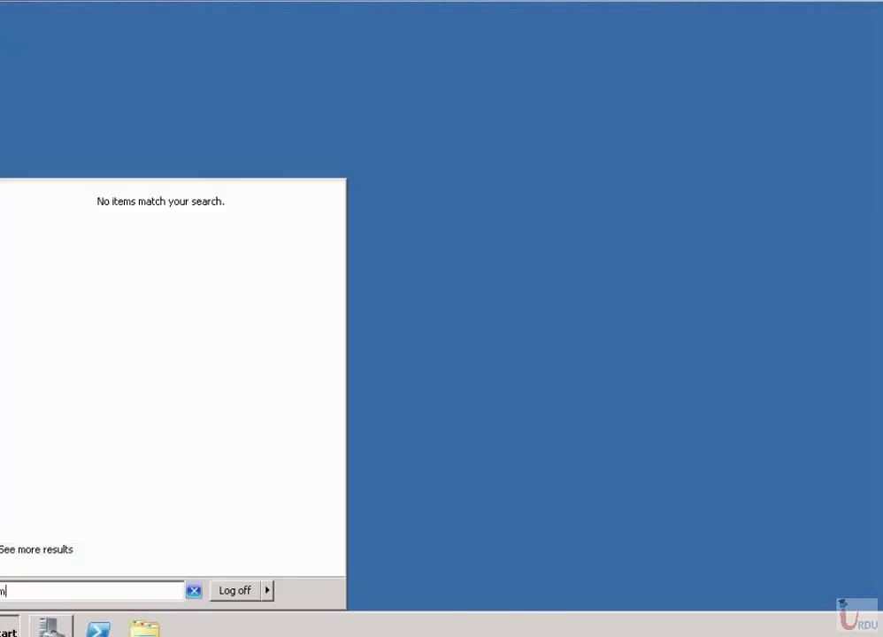
key("Return")
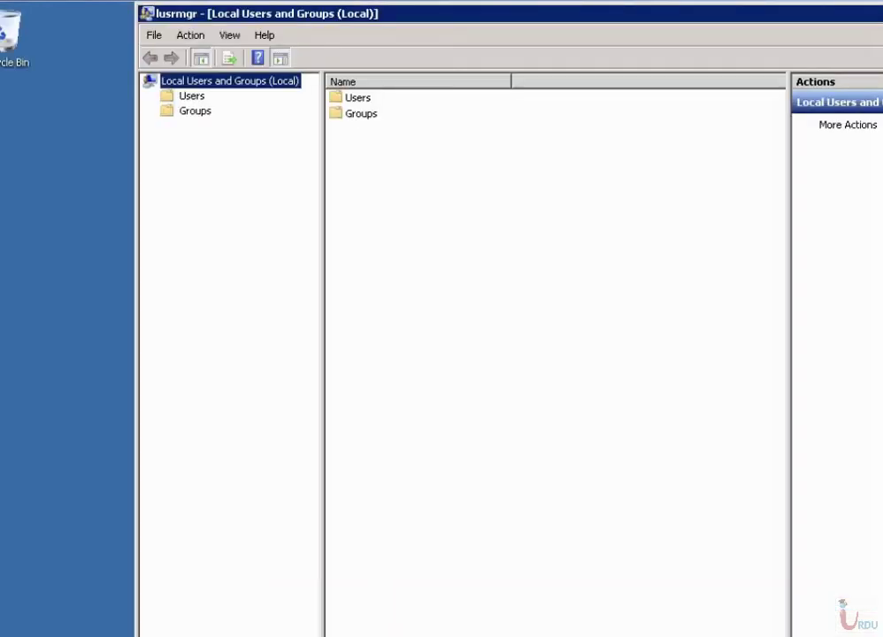
Add the domain's Domain Admins group as a member of the TelnetClients local group.
left_click(194, 111)
double_click(286, 352)
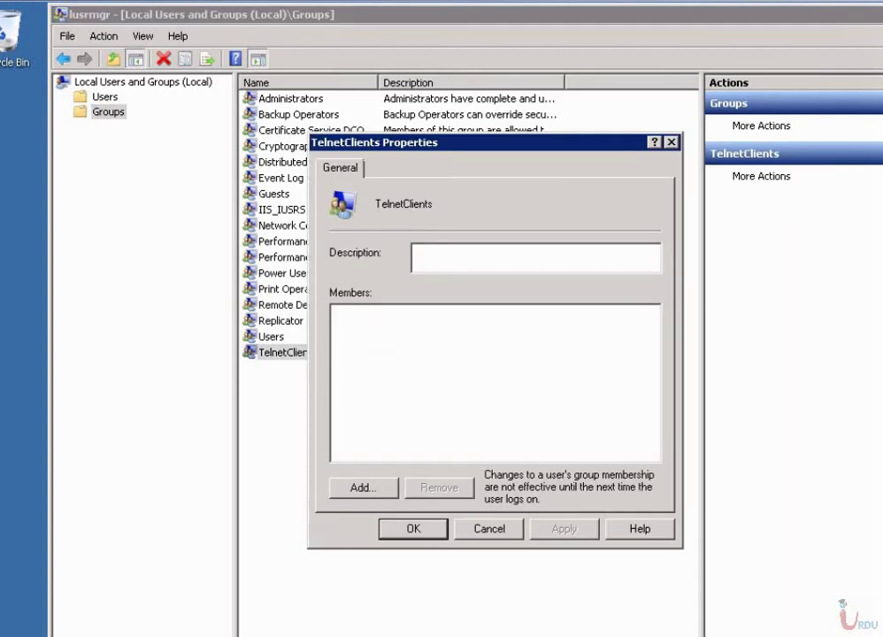
left_click(362, 488)
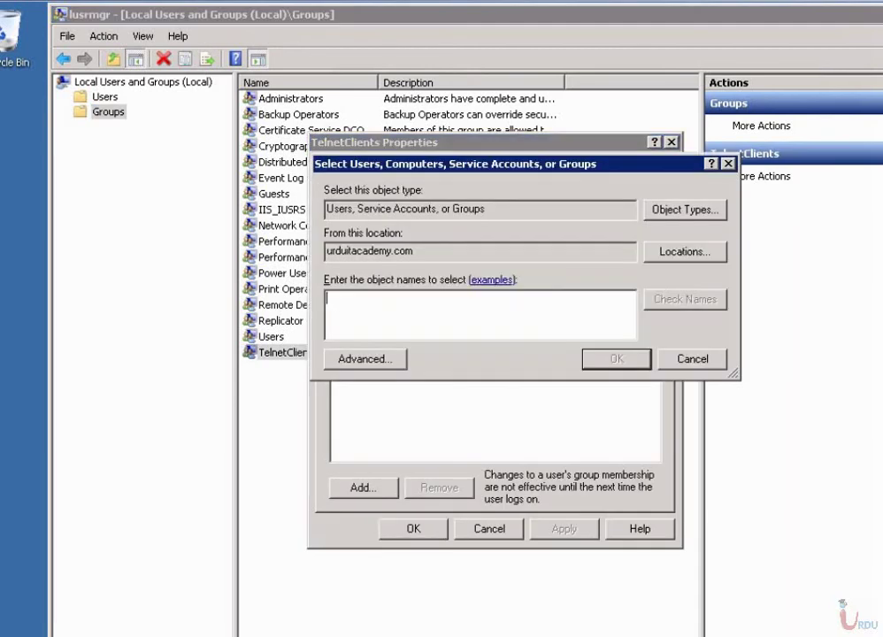
type("domain admin")
key("Return")
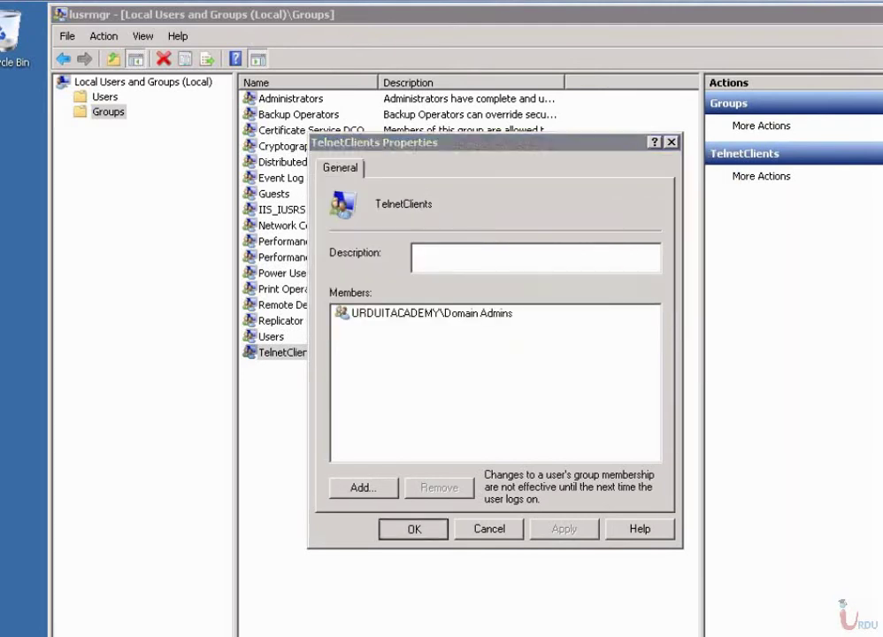
key("Return")
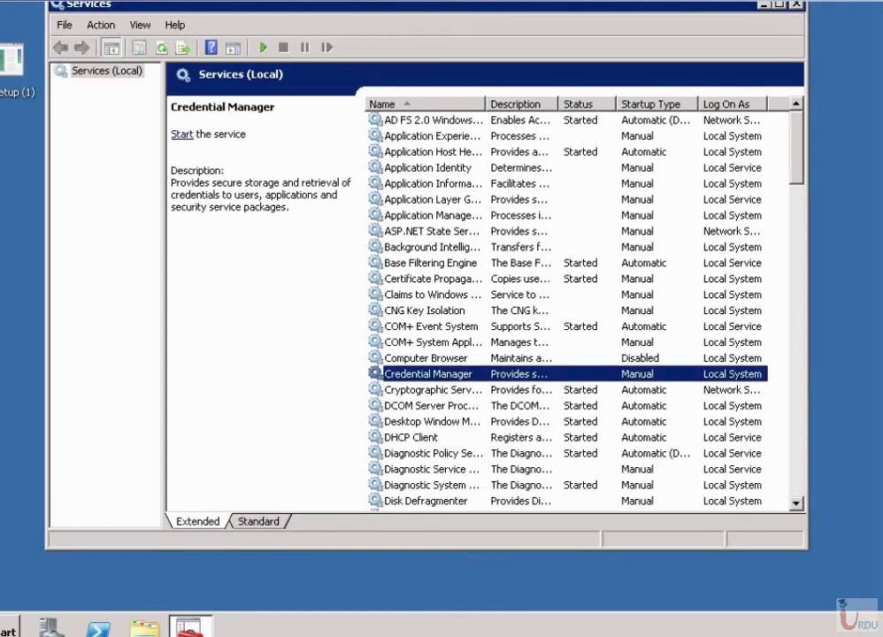
Close the Services console, search the Start menu for inetmgr, then dismiss the search.
type("tel")
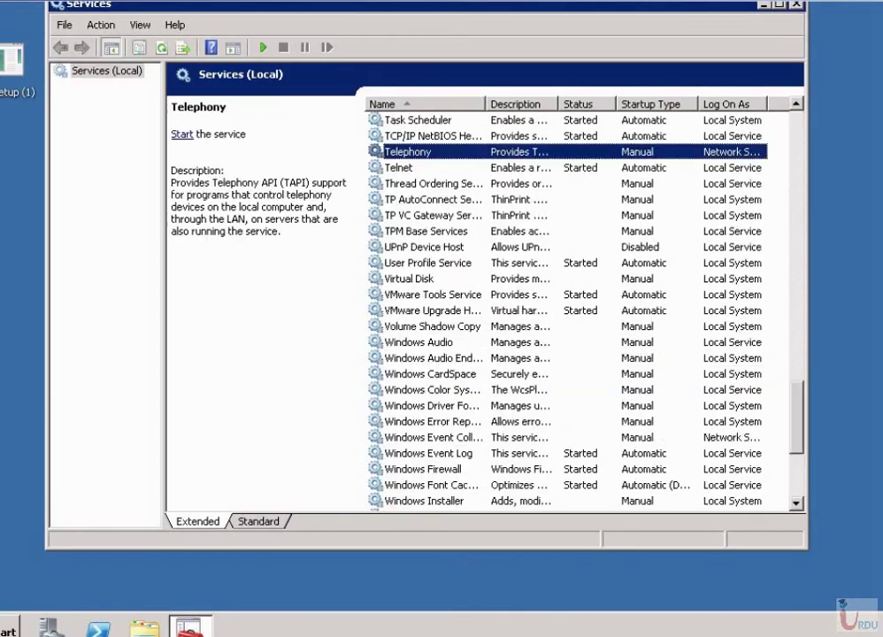
type("n")
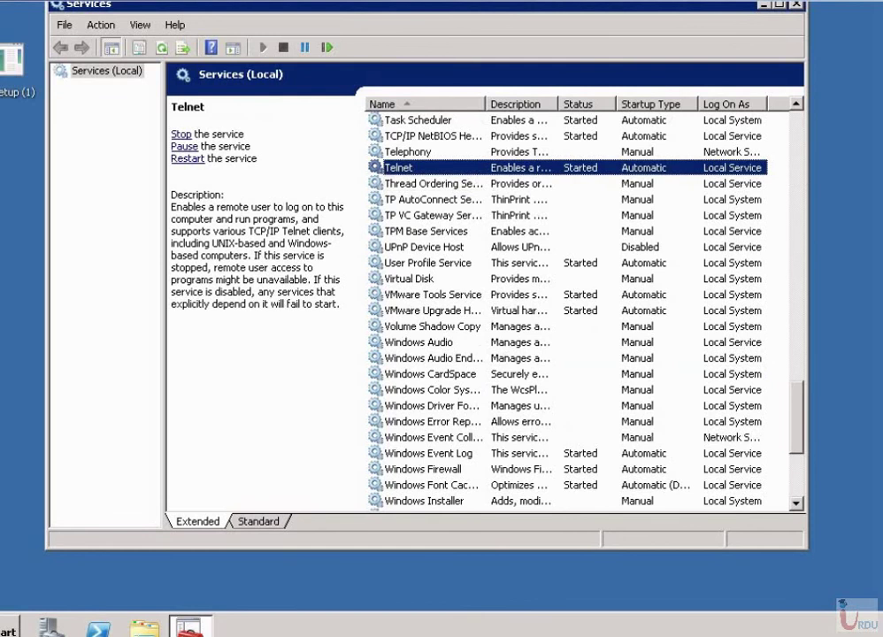
key("alt+F4")
key("super")
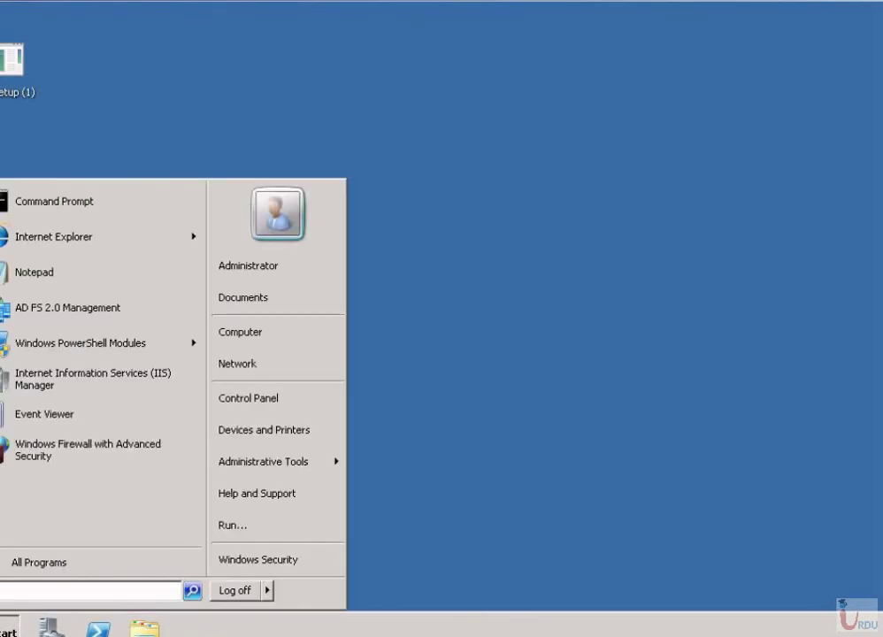
type("inetmgr")
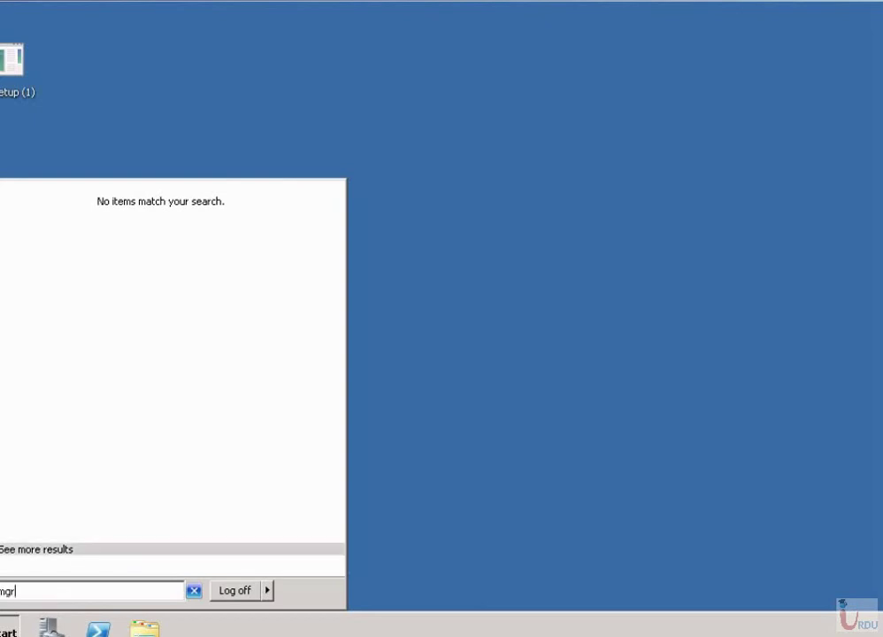
key("Escape")
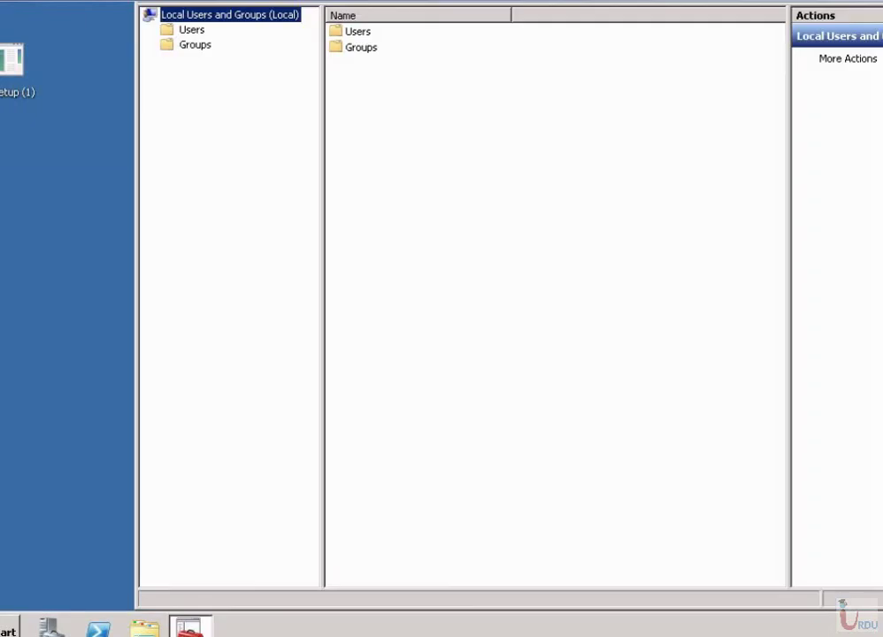
Review the TelnetClients group's members to confirm Domain Admins is listed.
left_click(195, 45)
left_click(374, 317)
key("Return")
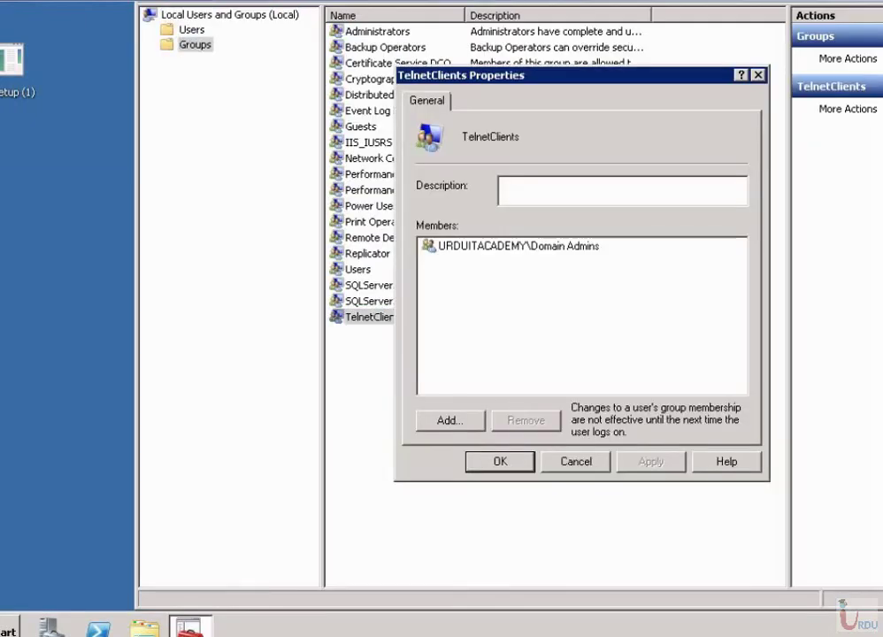
key("Escape")
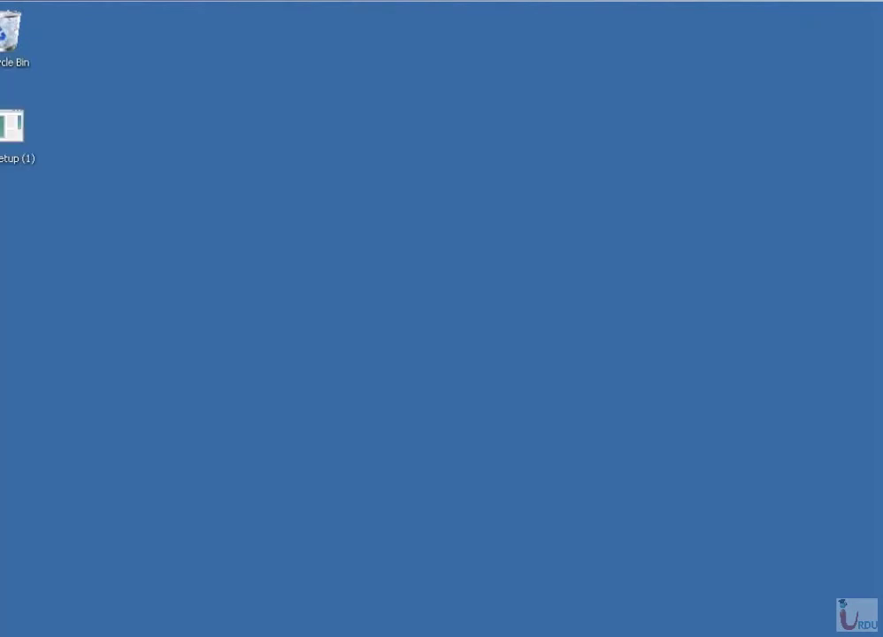
key("Delete")
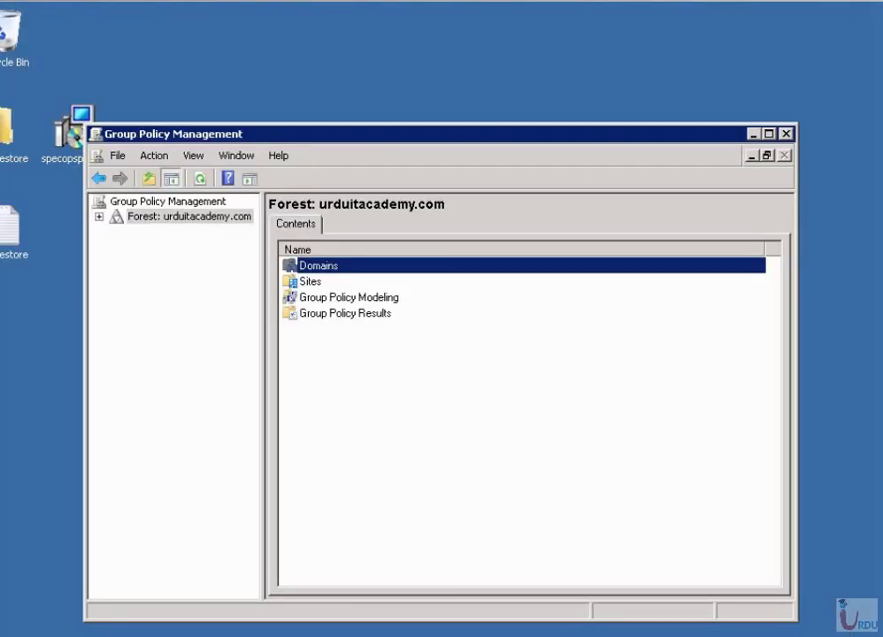
Expand the forest's Domains to the urduitacademy.com domain and widen the tree pane.
left_click(99, 216)
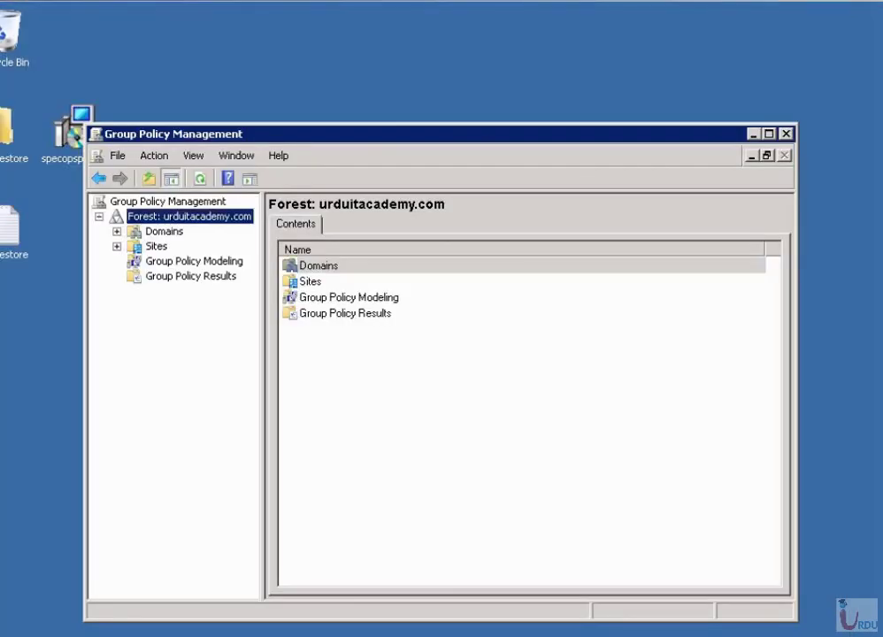
left_click(116, 231)
left_click(207, 246)
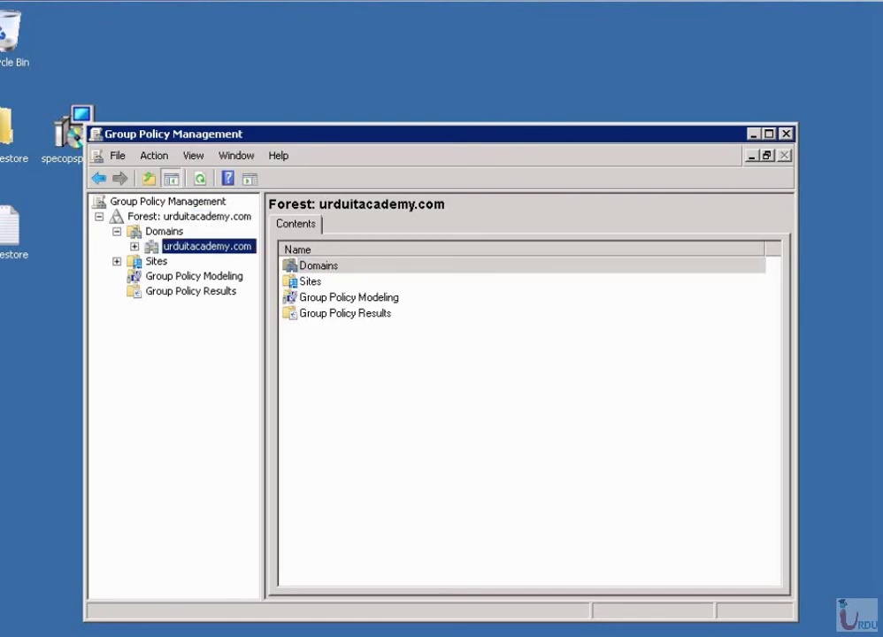
key("Right")
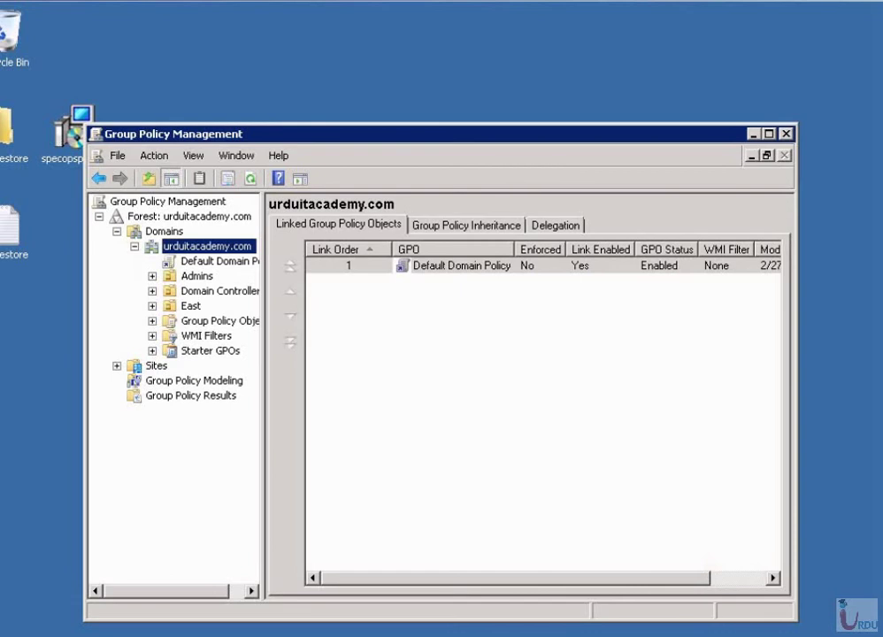
left_click_drag(262, 398, 335, 398)
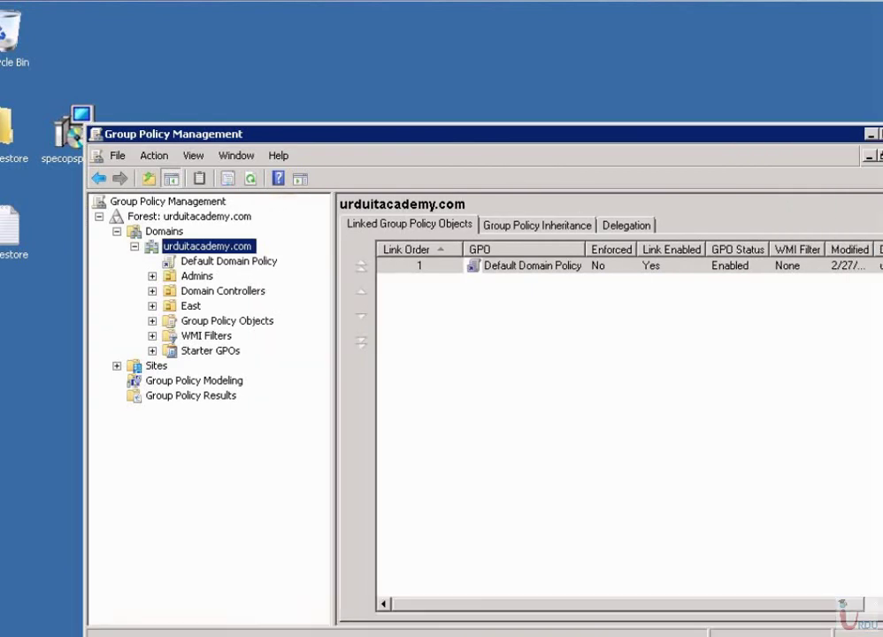
Create a GPO named 'IPSec GPO' linked to the urduitacademy.com domain and select it.
right_click(194, 246)
left_click(266, 254)
type("IPSec GPO")
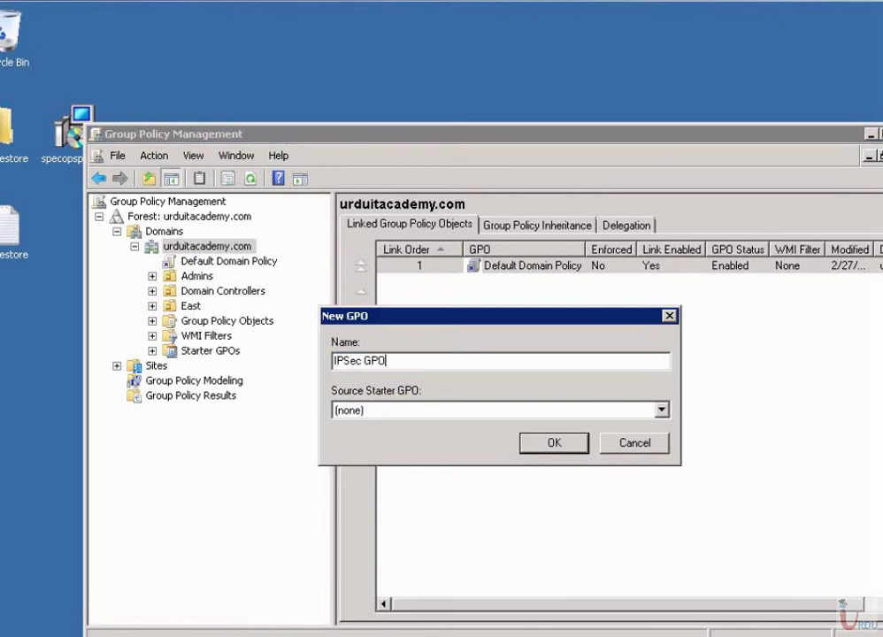
key("Return")
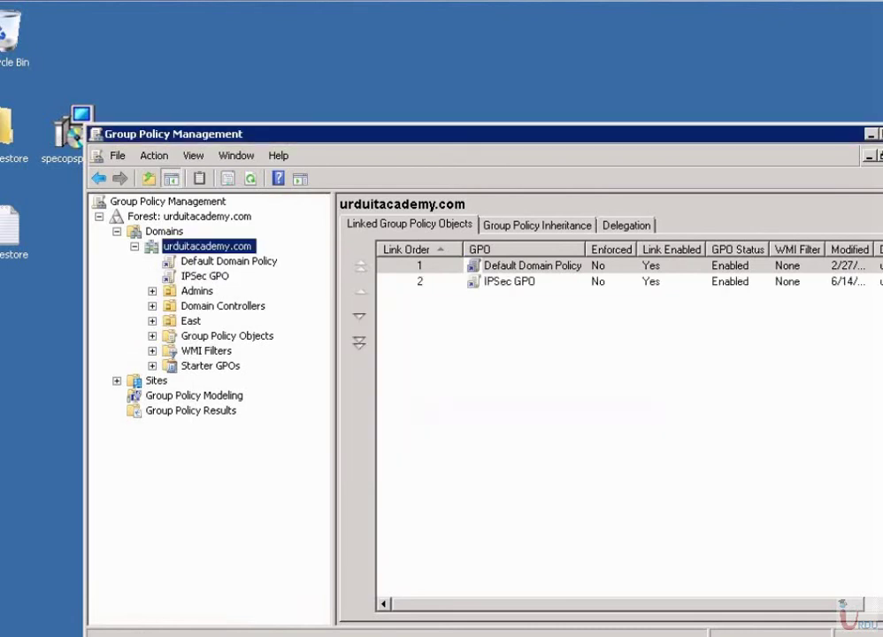
left_click(204, 275)
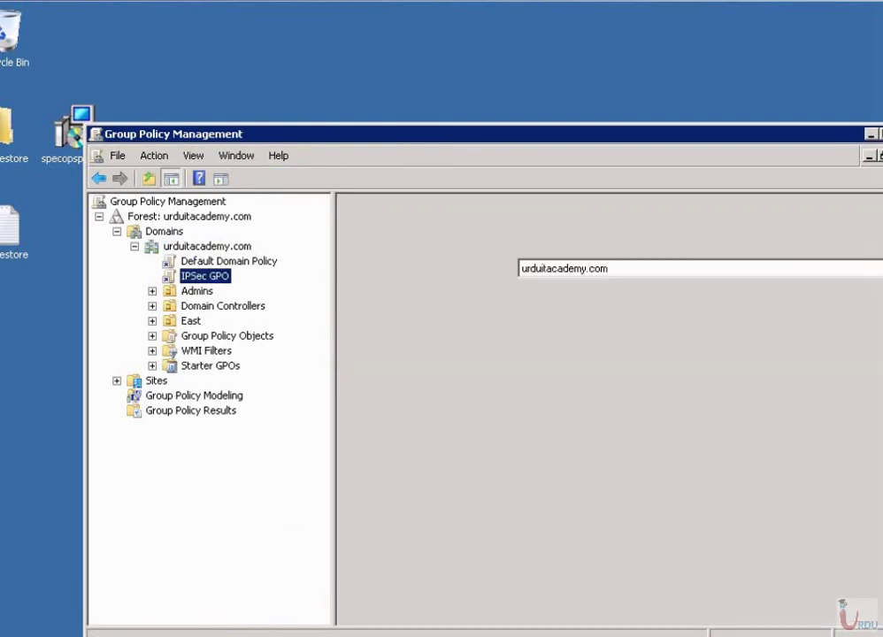
right_click(203, 279)
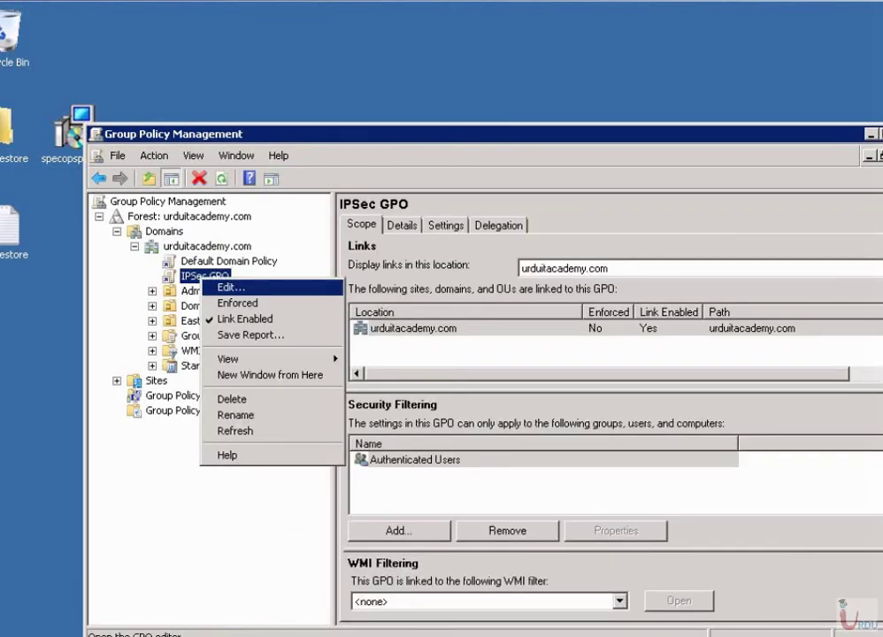
Edit IPSec GPO down to Security Settings > IP Security Policies on Active Directory.
key("Return")
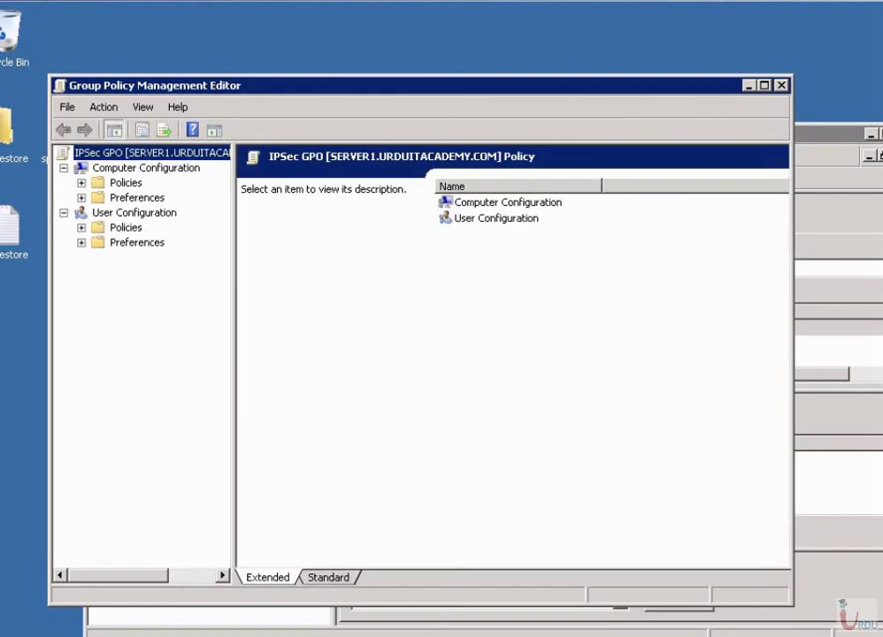
left_click(82, 182)
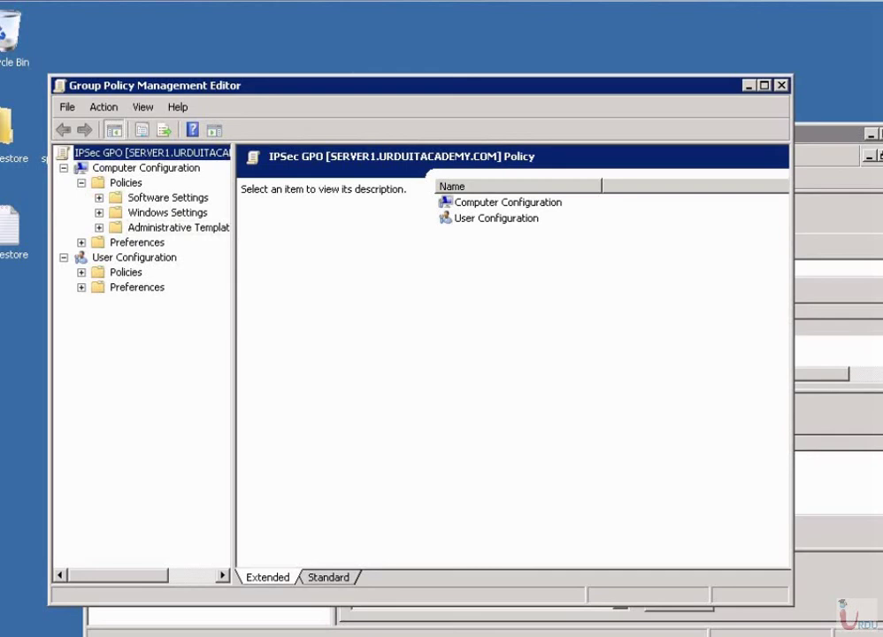
left_click(99, 213)
left_click_drag(234, 354, 289, 354)
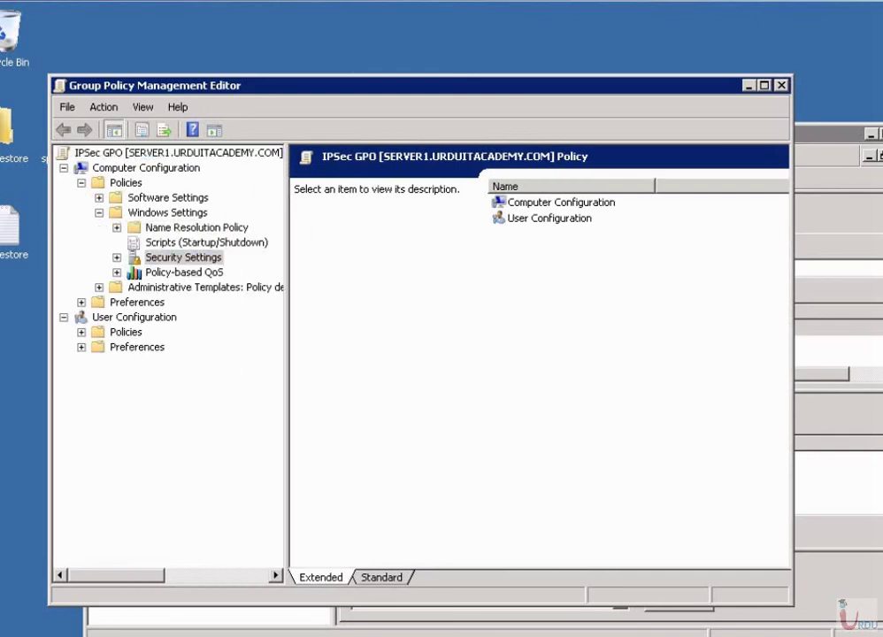
left_click(183, 257)
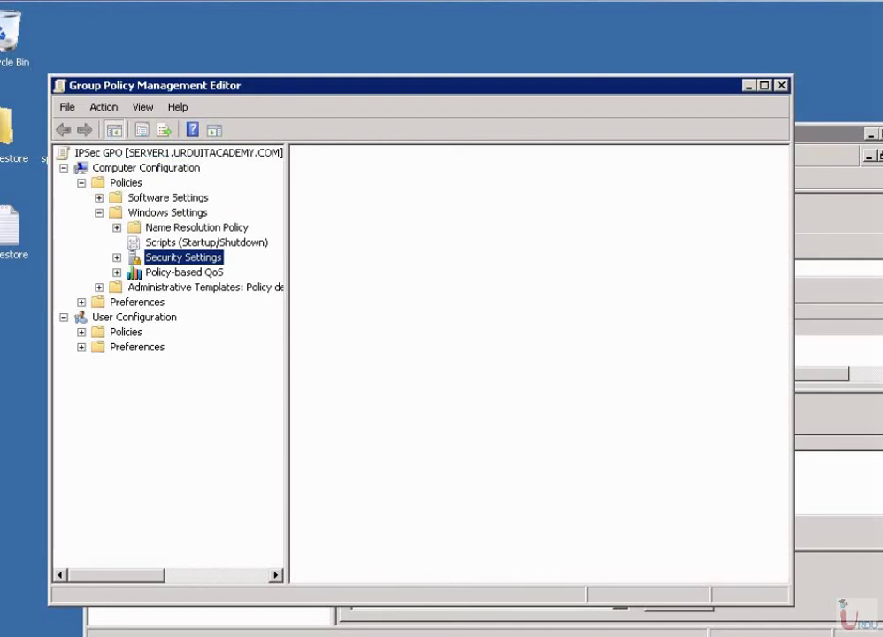
left_click(117, 256)
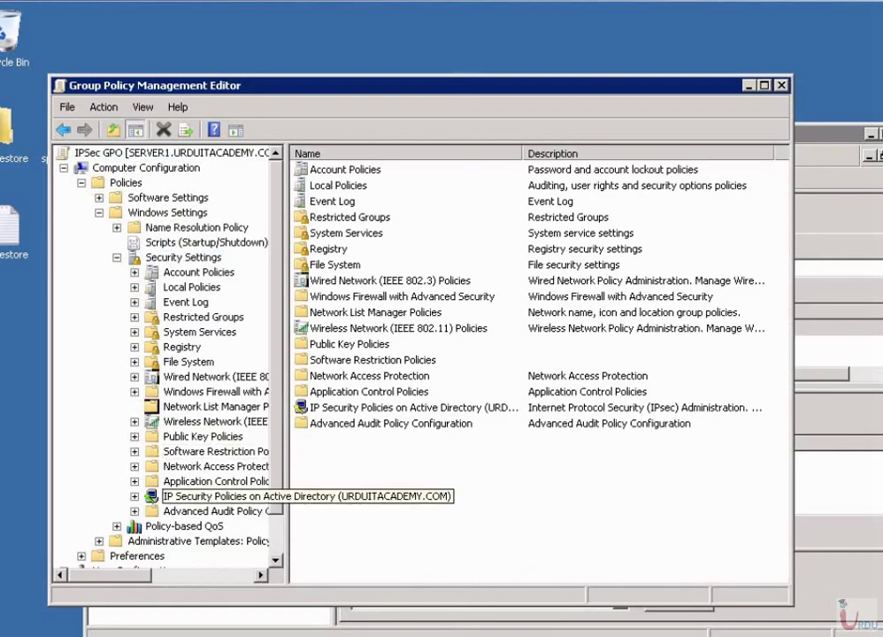
left_click(153, 496)
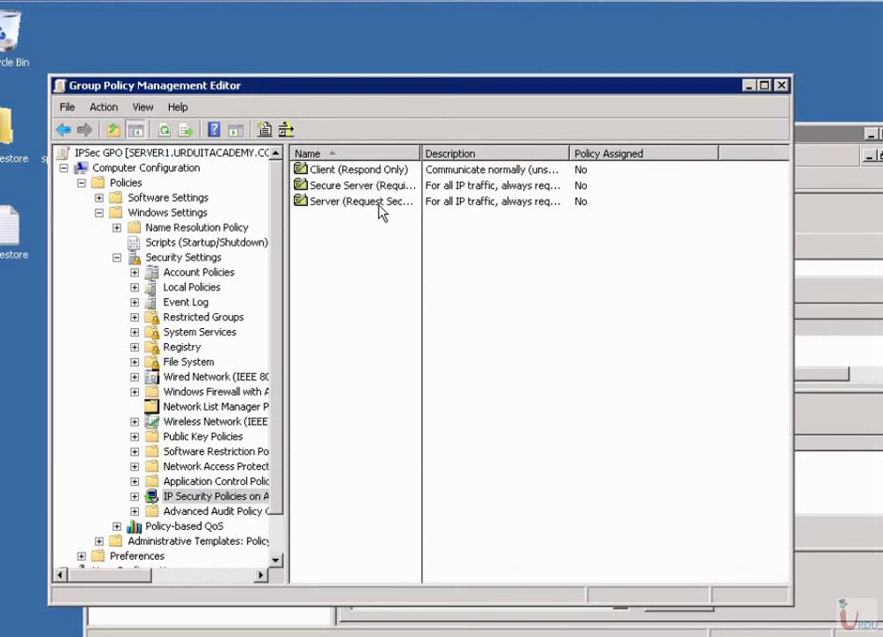
Widen the policy Name column and bring up the IP Security Policies context menu.
left_click_drag(421, 153, 452, 153)
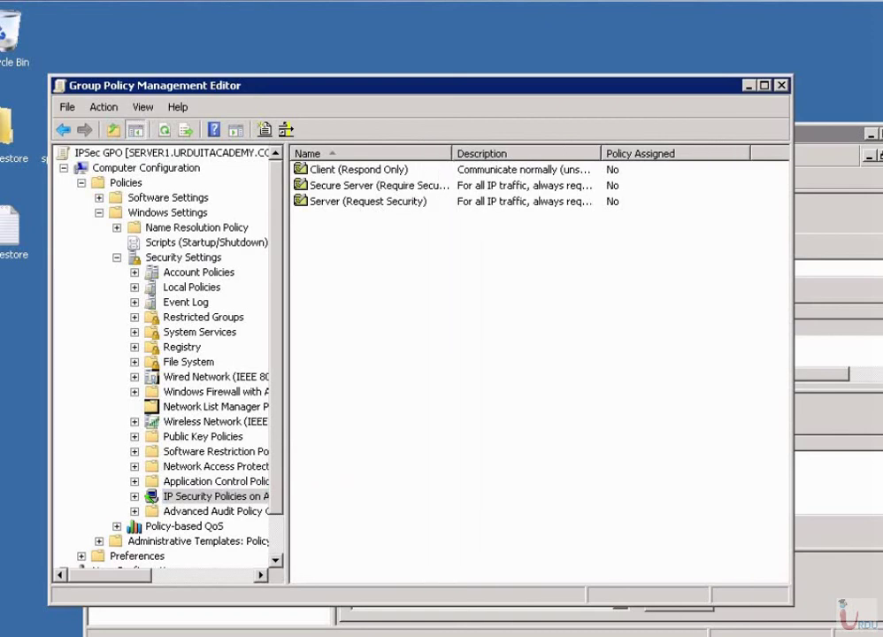
right_click(377, 261)
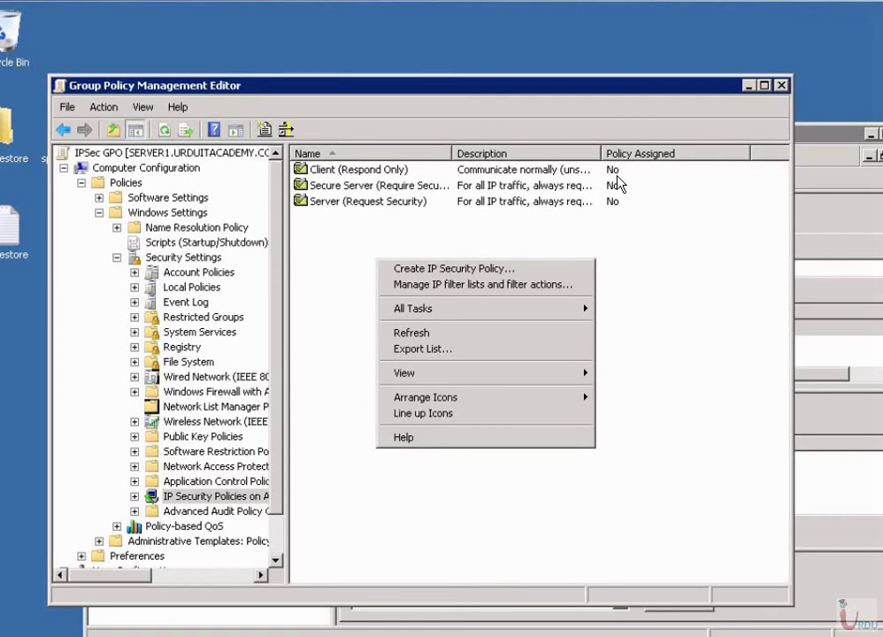
key("Escape")
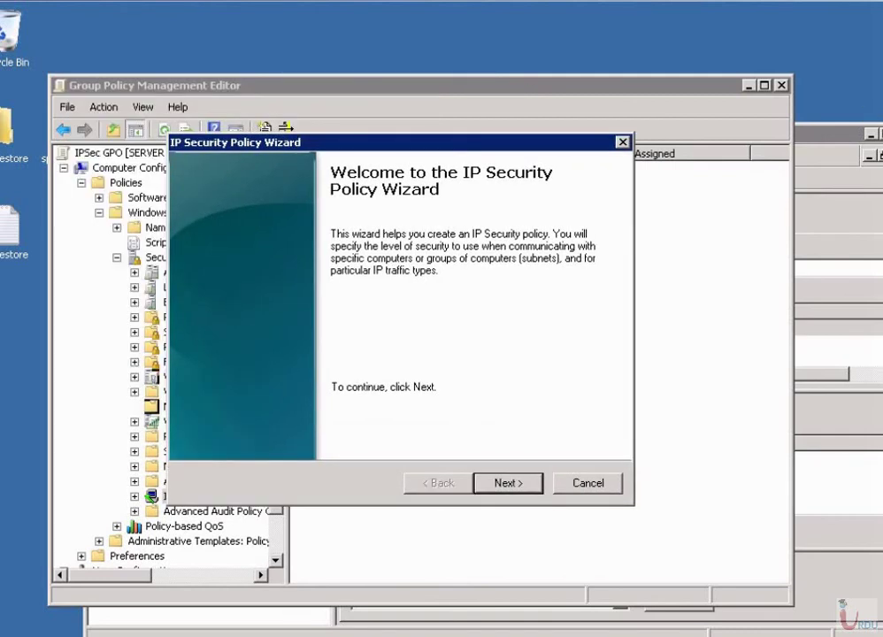
Name the new IP security policy 'URDUIT IPSec-Telnet-Policy'.
key("Return")
key("End")
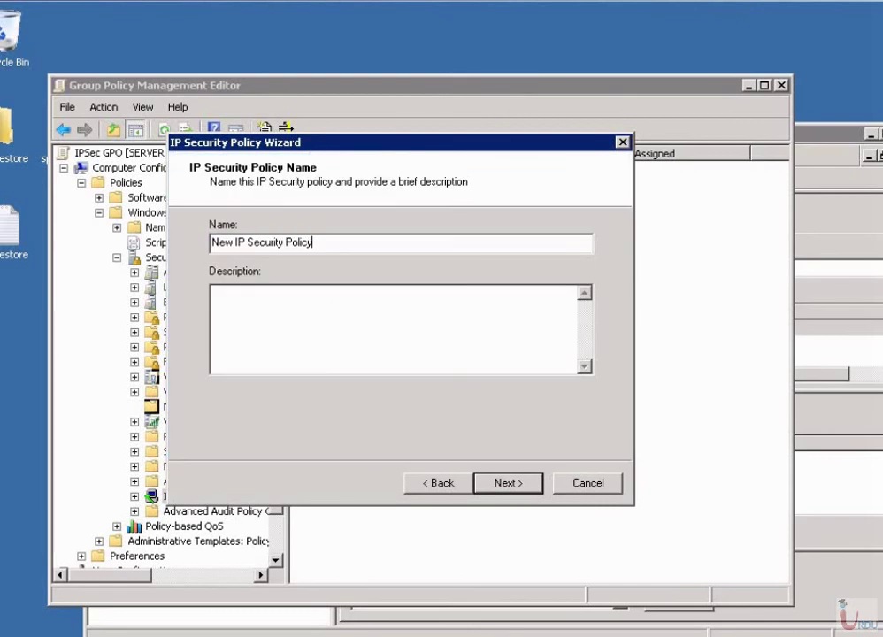
key("shift+Home")
type("URDUIT ")
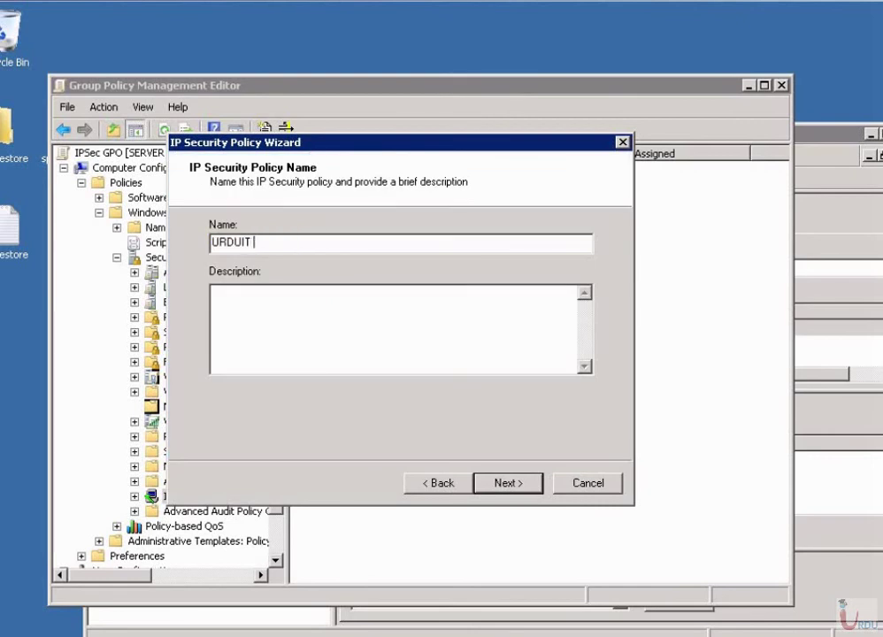
type("IPSec-Telnet-P")
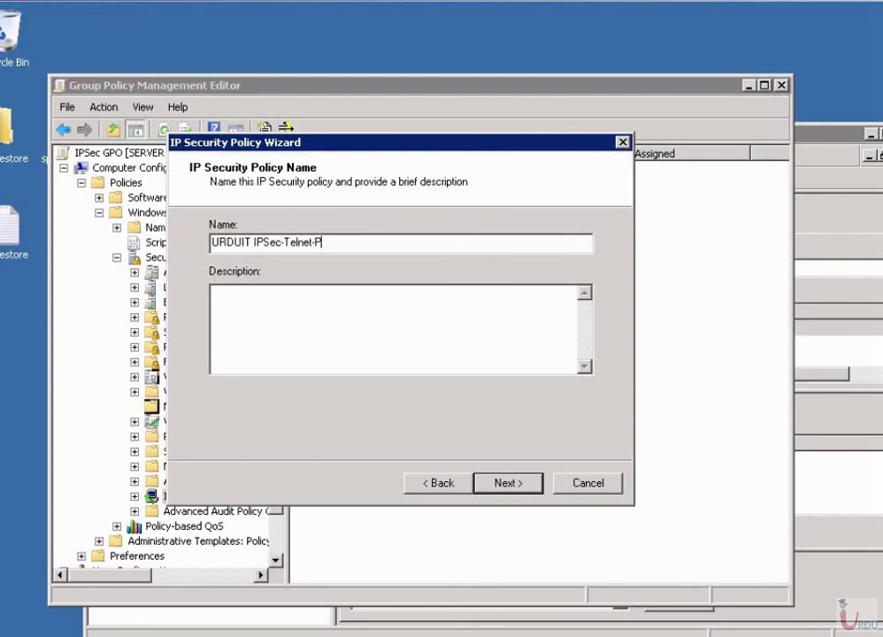
type("olicy")
Describe the policy as encrypting Telnet traffic, leave the default response rule off, and finish.
key("Tab")
type("This policy will encrypt ")
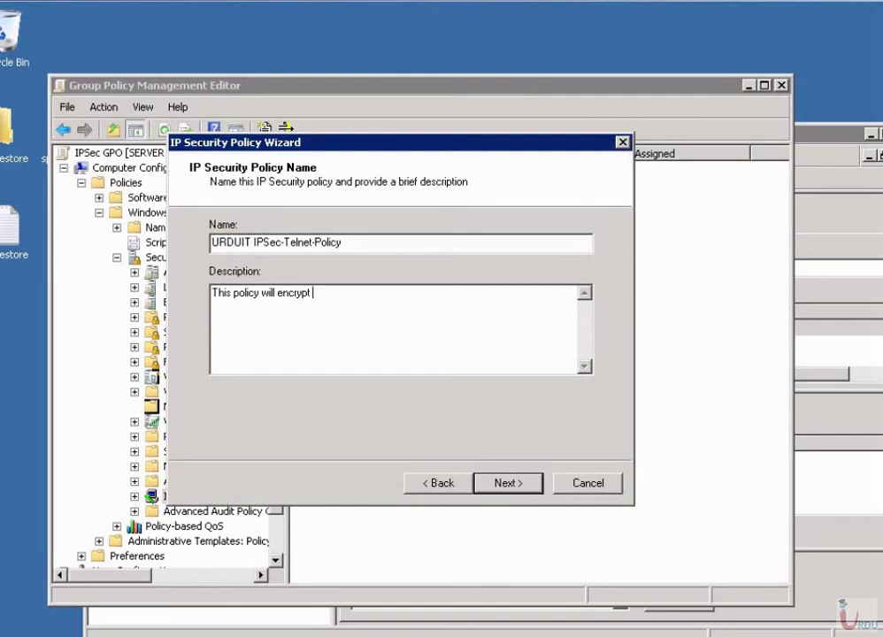
type("Telnet traffic , badd")
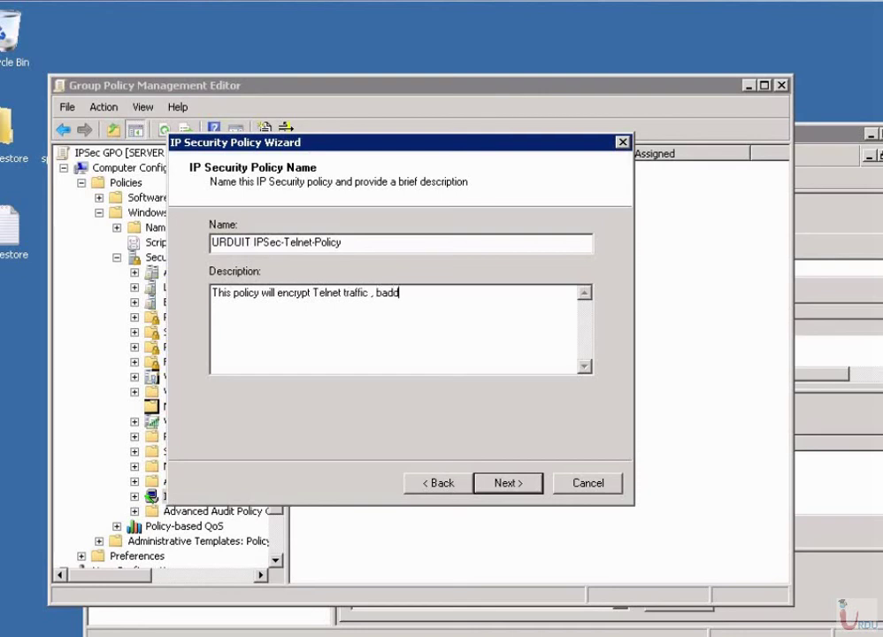
key("BackSpace")
type("y will not be able to ")
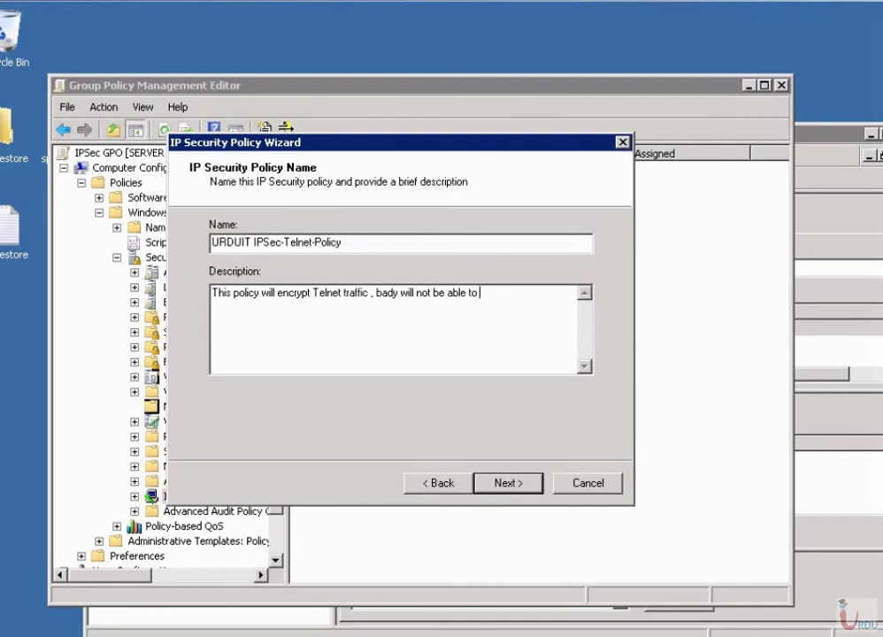
type("see my commands. :)")
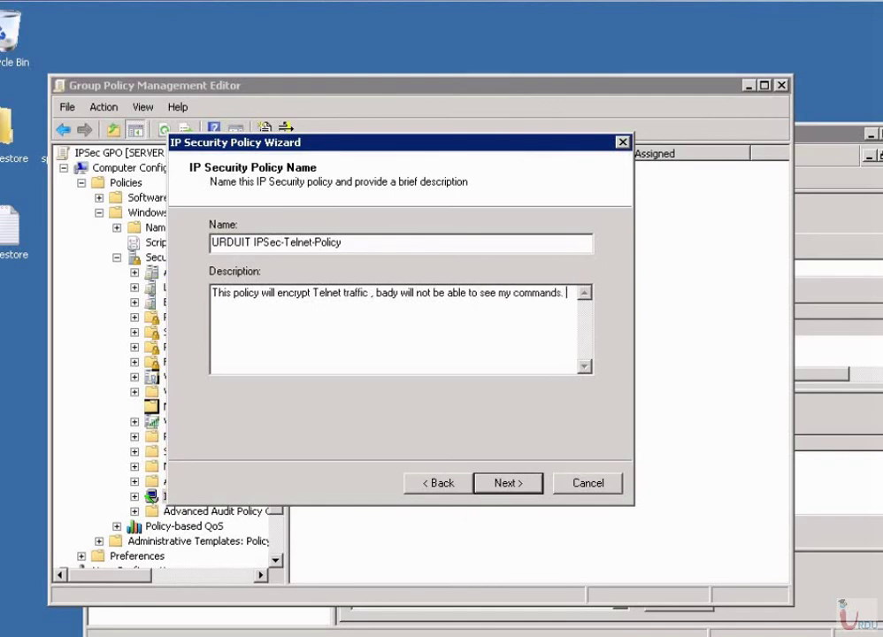
key("Return")
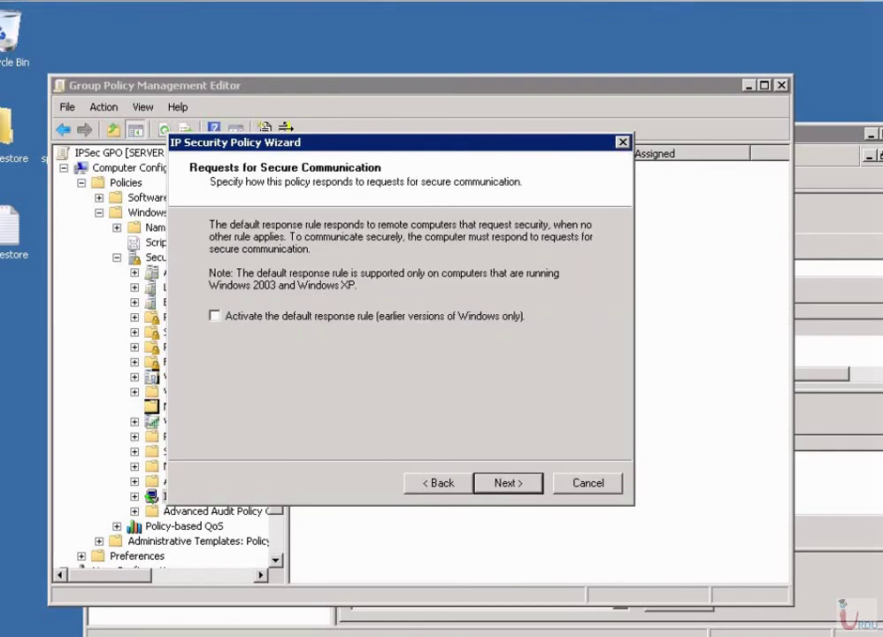
key("Return")
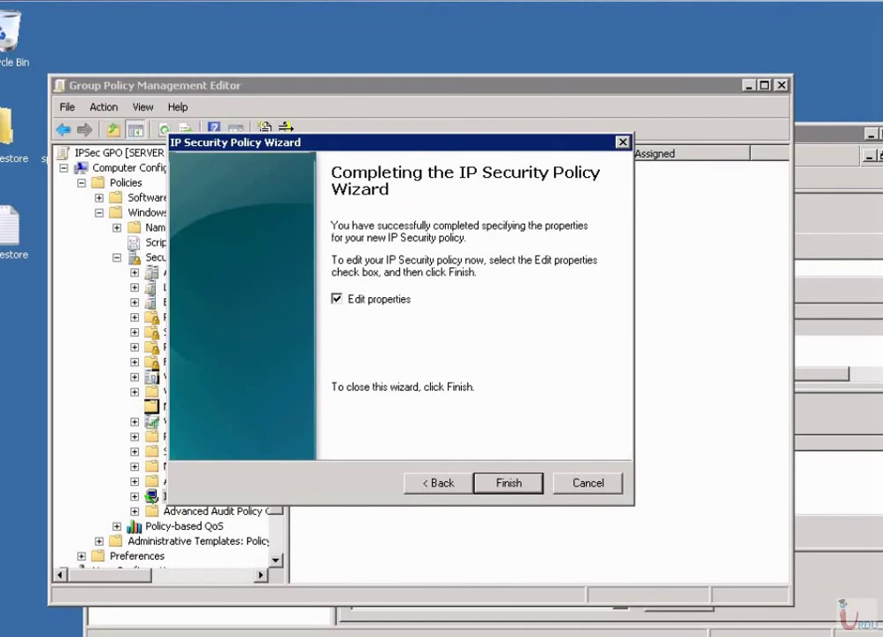
key("Return")
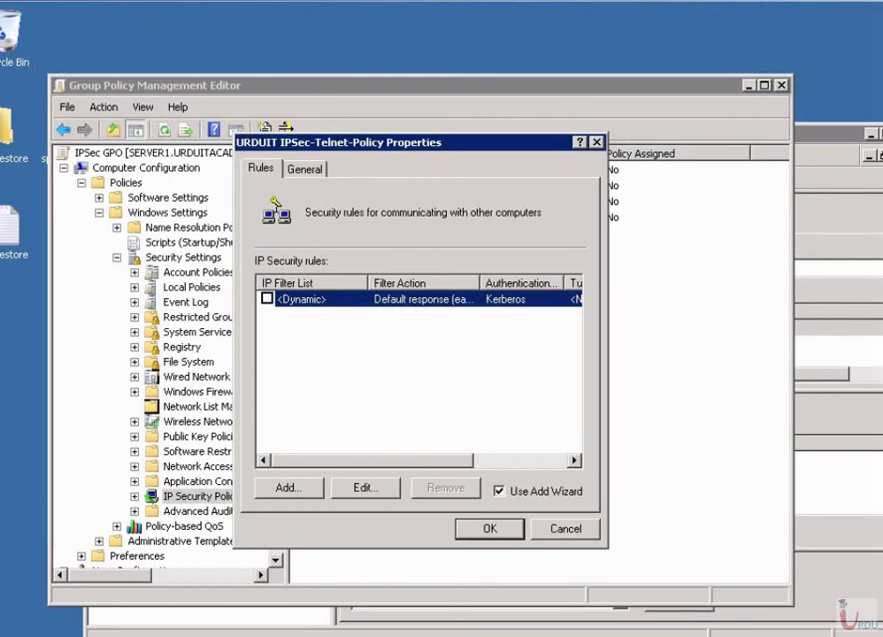
Start a new security rule with no tunnel endpoint that applies to all network connections.
key("alt+d")
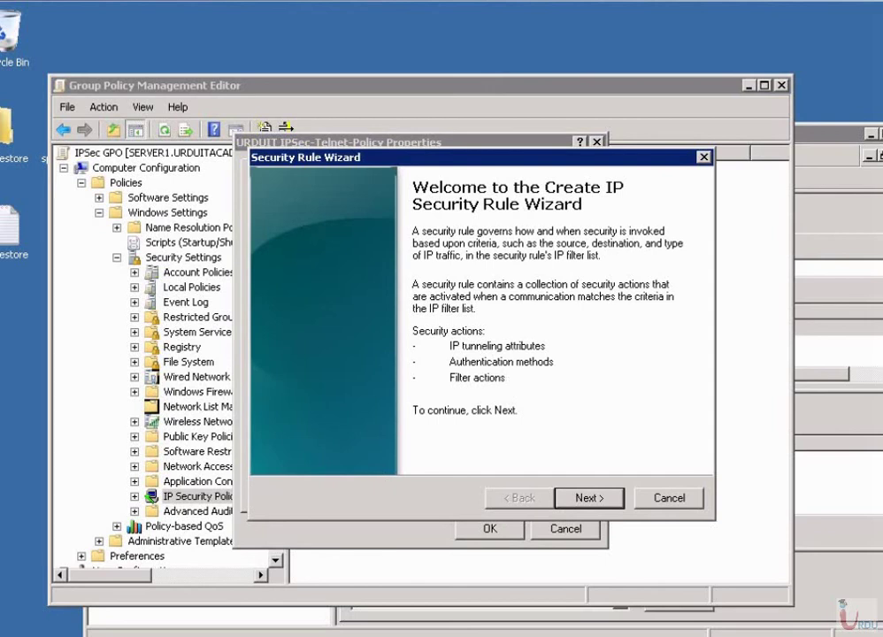
key("Return")
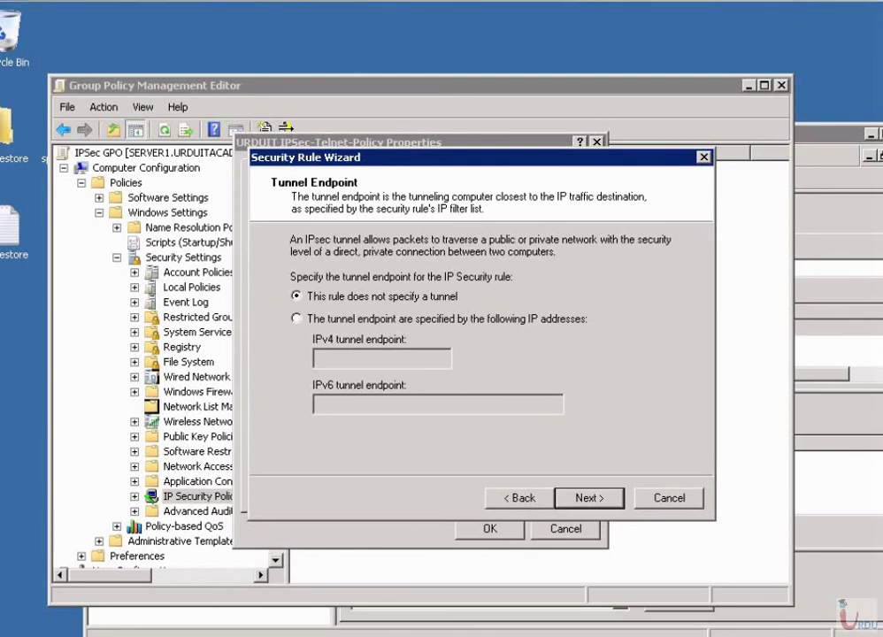
key("Return")
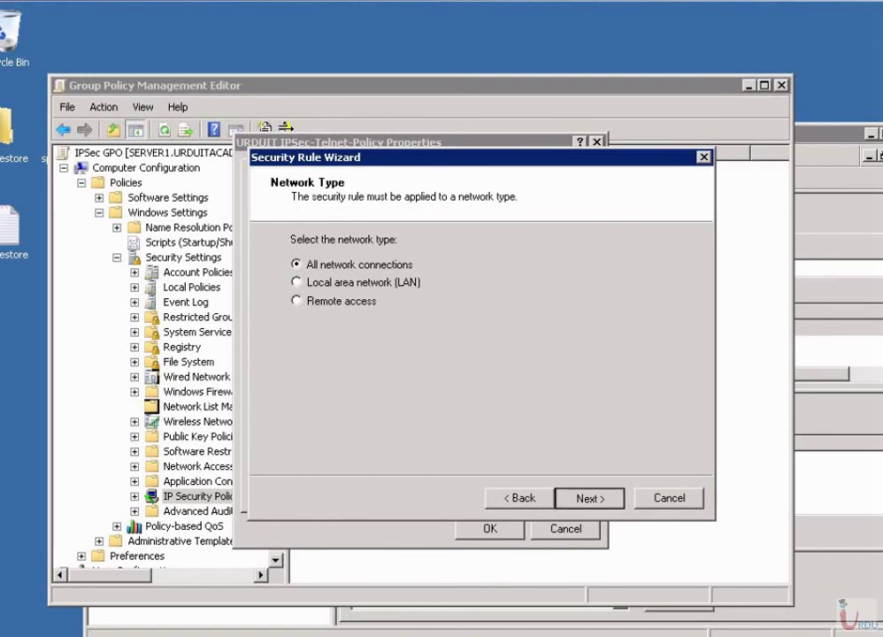
key("Return")
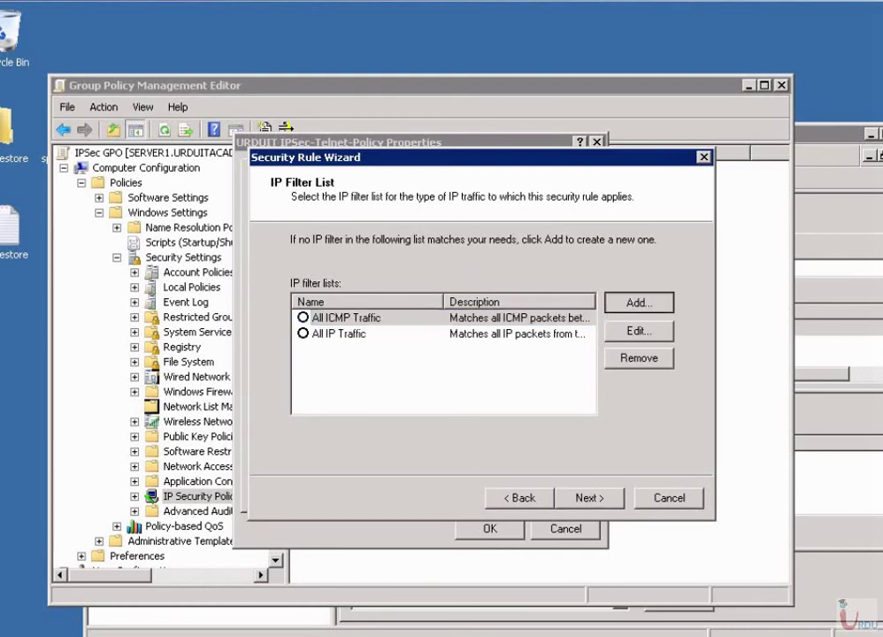
Create the 'Encrypt telnet' filter list and begin a mirrored 'Telnet Traffic' filter from any source.
key("alt+d")
type("E")
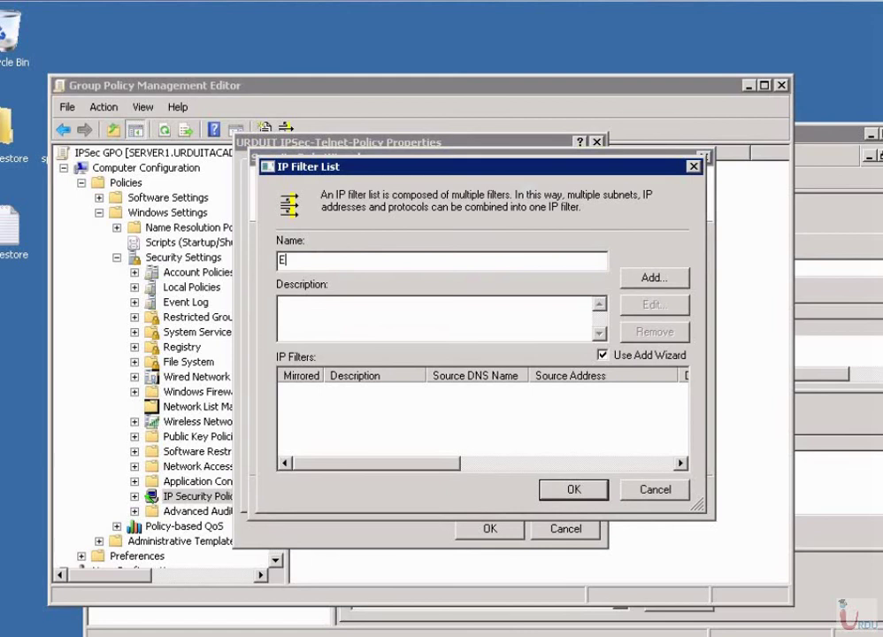
type("ncrypt telnet")
key("alt+d")
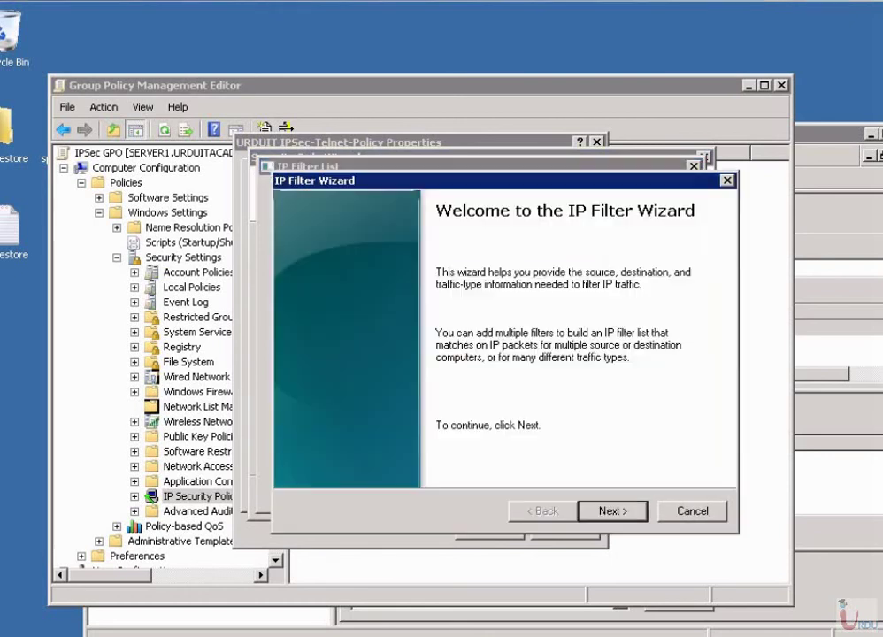
key("Return")
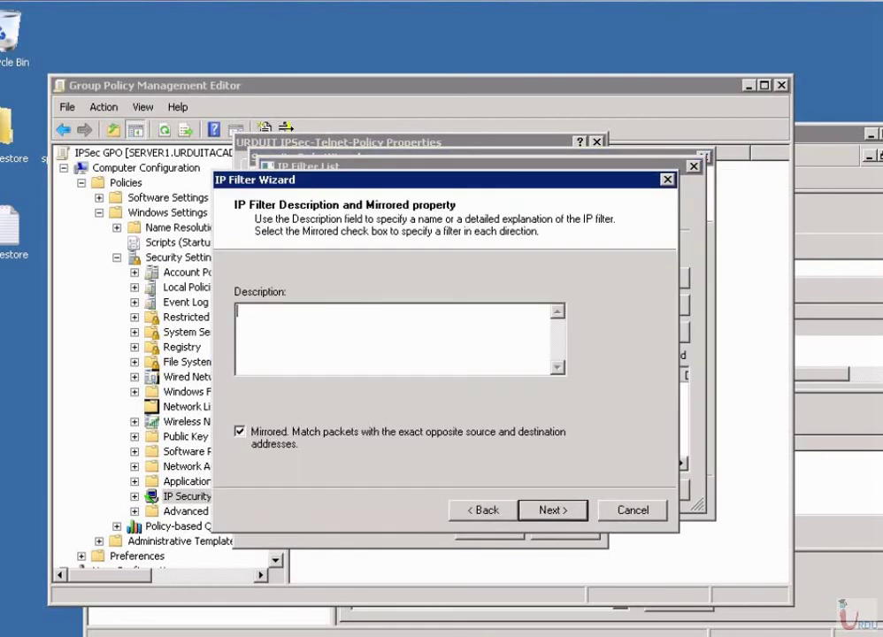
type("Telnet Traffic")
key("Return")
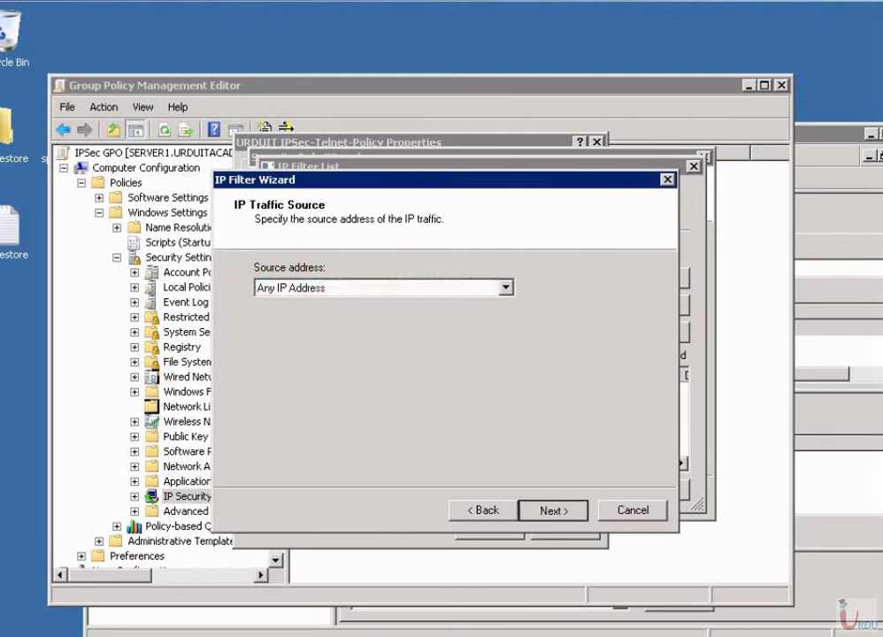
key("Return")
key("Return")
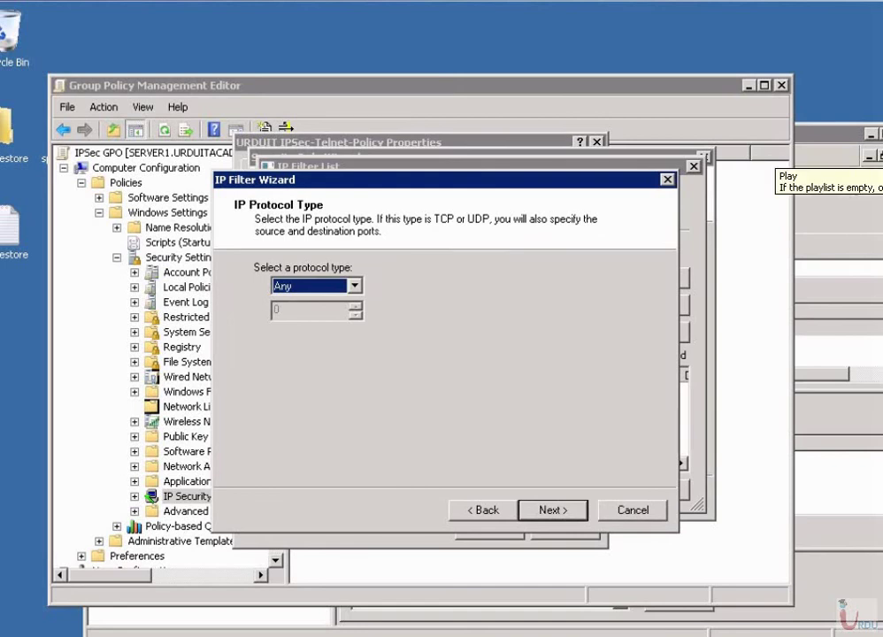
Set the filter's protocol to TCP with destination port 23 and finish the filter.
key("alt+Down")
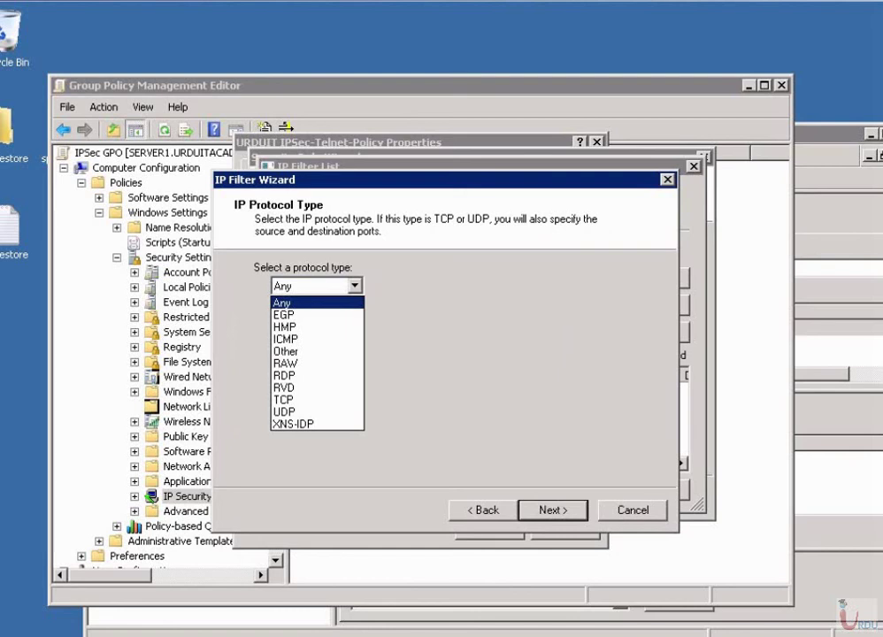
key("Down")
key("Down")
key("Down")
key("Down")
key("Down")
key("Down")
key("Down")
key("Up")
key("Down")
key("Down")
key("Return")
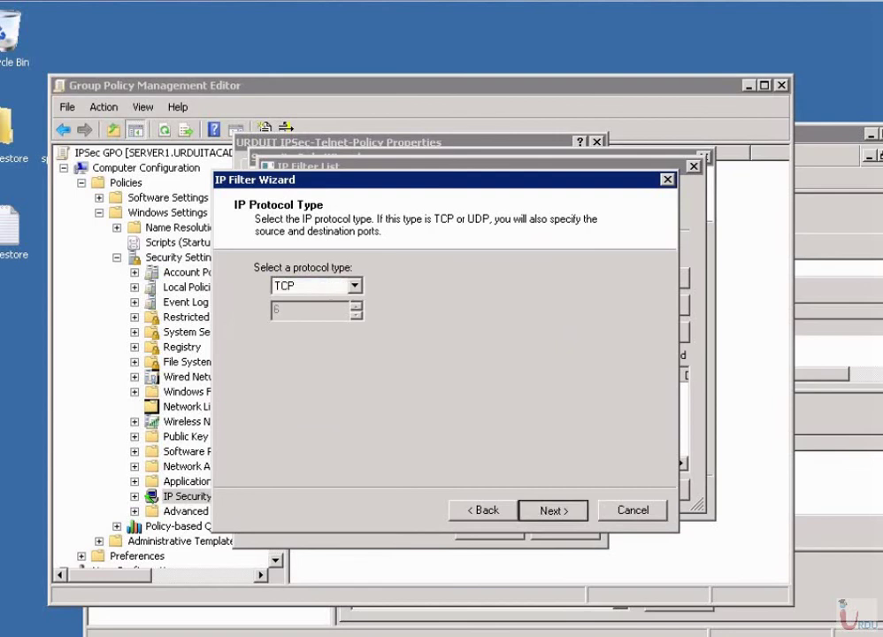
key("Return")
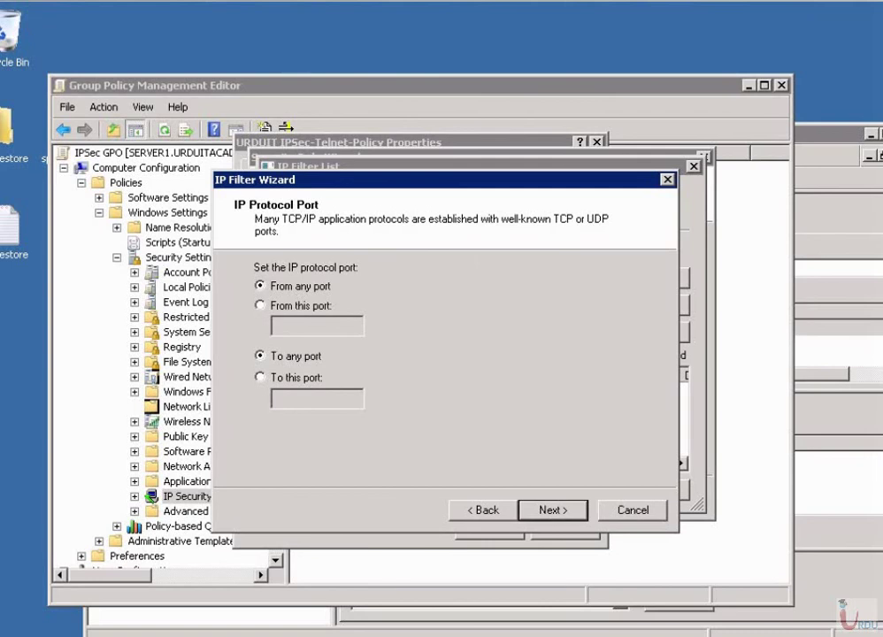
left_click(259, 377)
type("23")
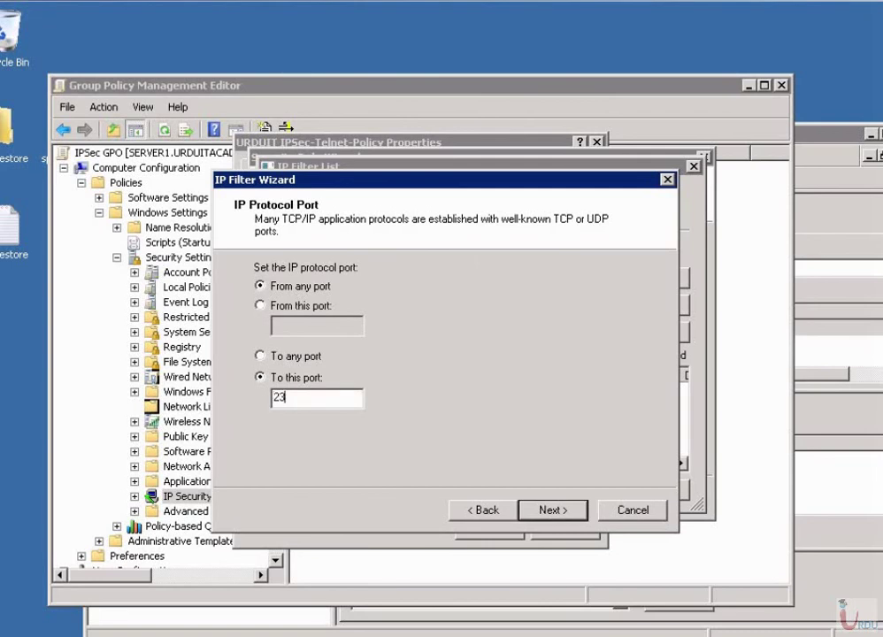
key("Return")
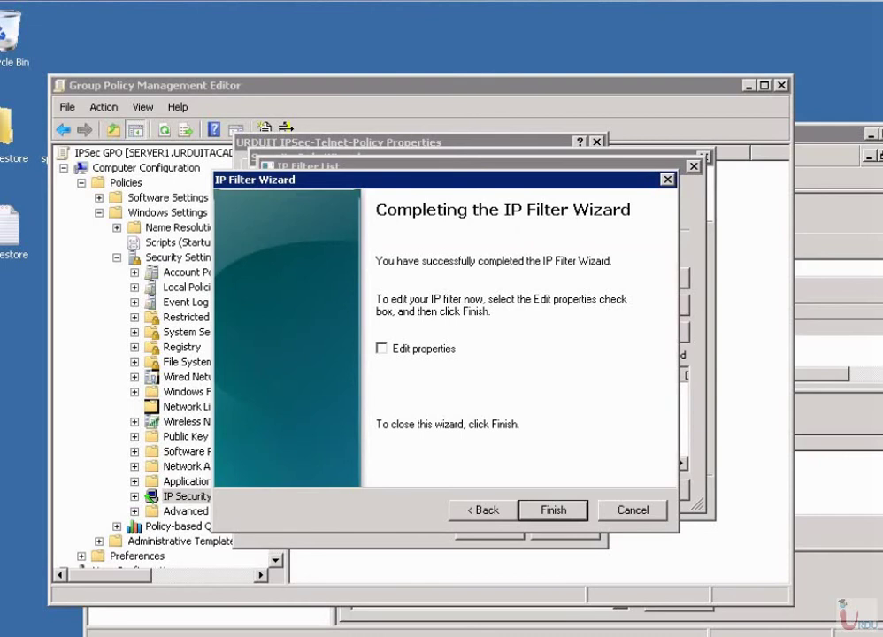
key("Return")
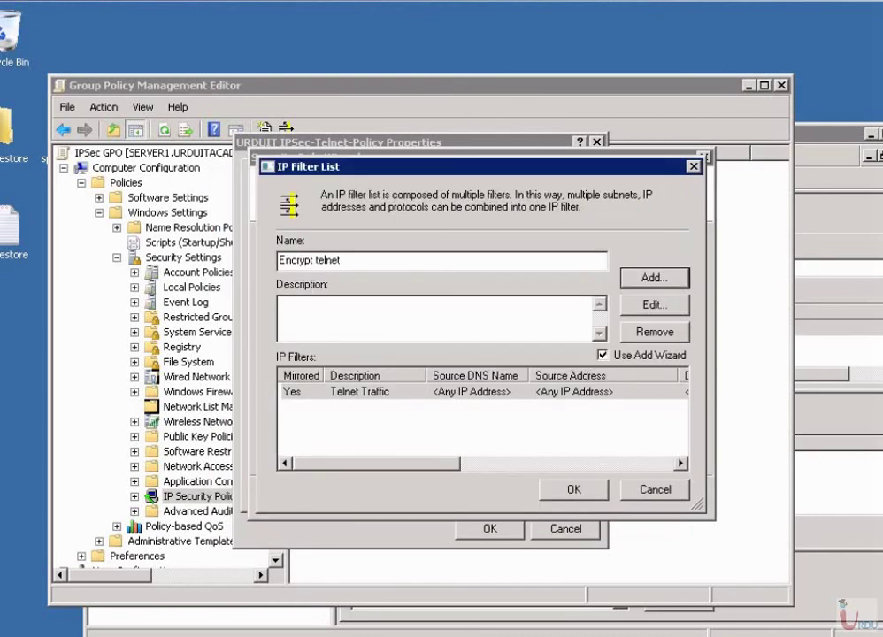
Describe the list as 'Identify telnet traffic' and save it.
left_click(354, 391)
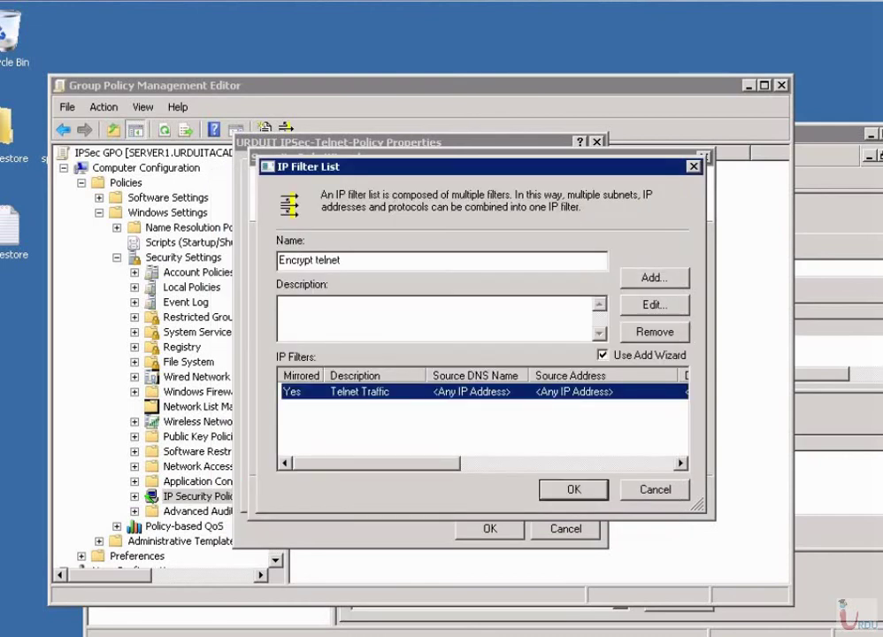
key("Right")
key("Right")
key("Right")
key("Right")
key("Right")
key("Right")
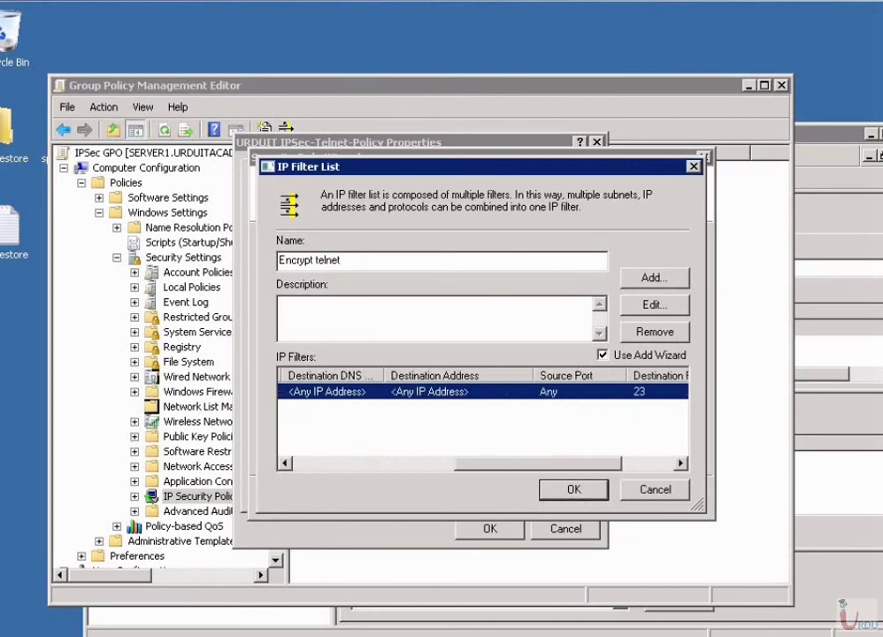
key("Home")
left_click(292, 304)
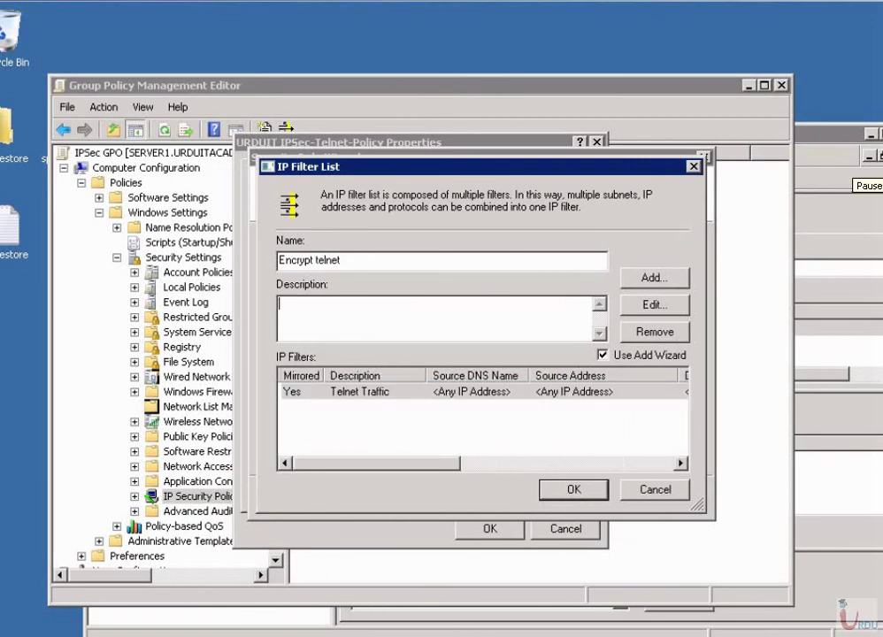
type("Identify telnet traffic")
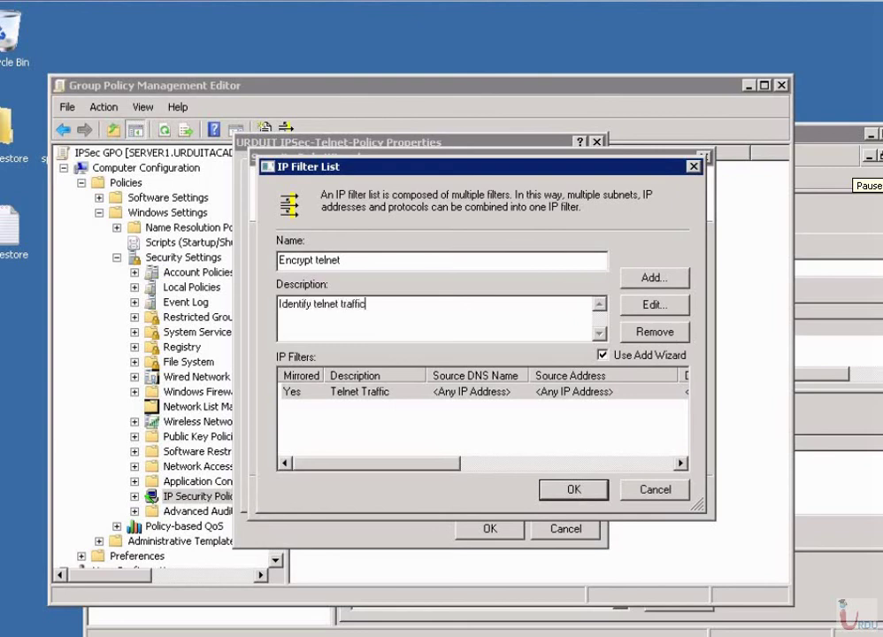
key("Return")
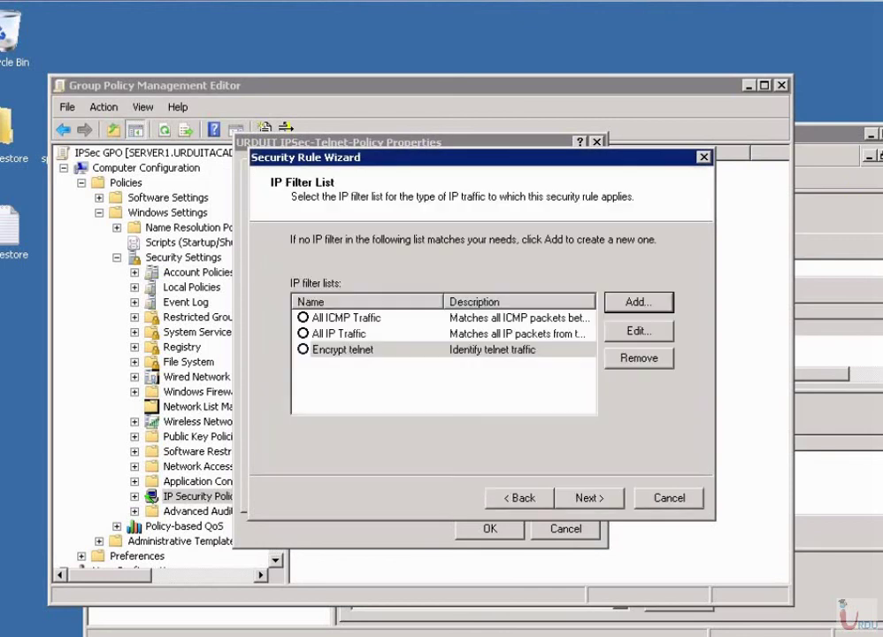
Choose Encrypt telnet as the rule's filter list and continue to the filter action.
left_click(342, 350)
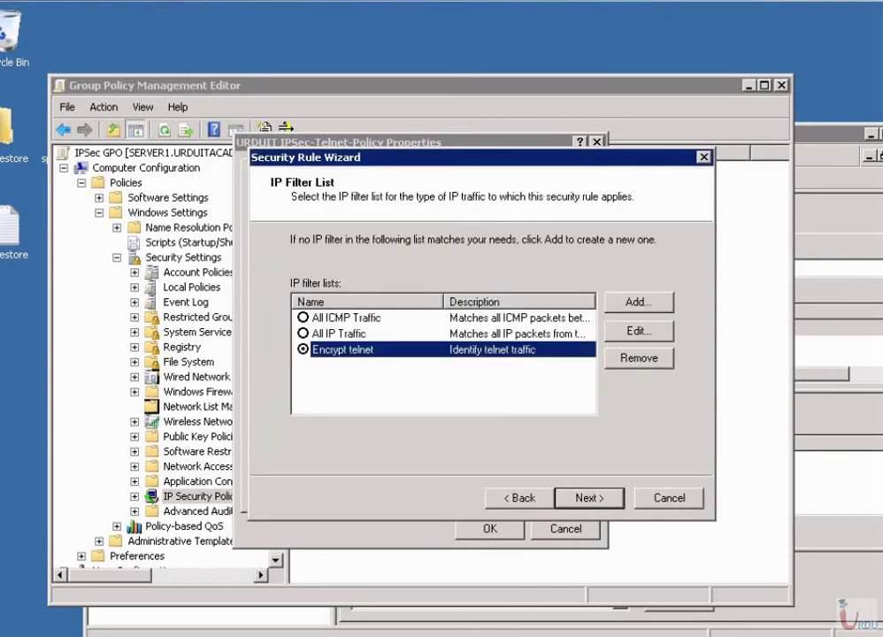
key("Return")
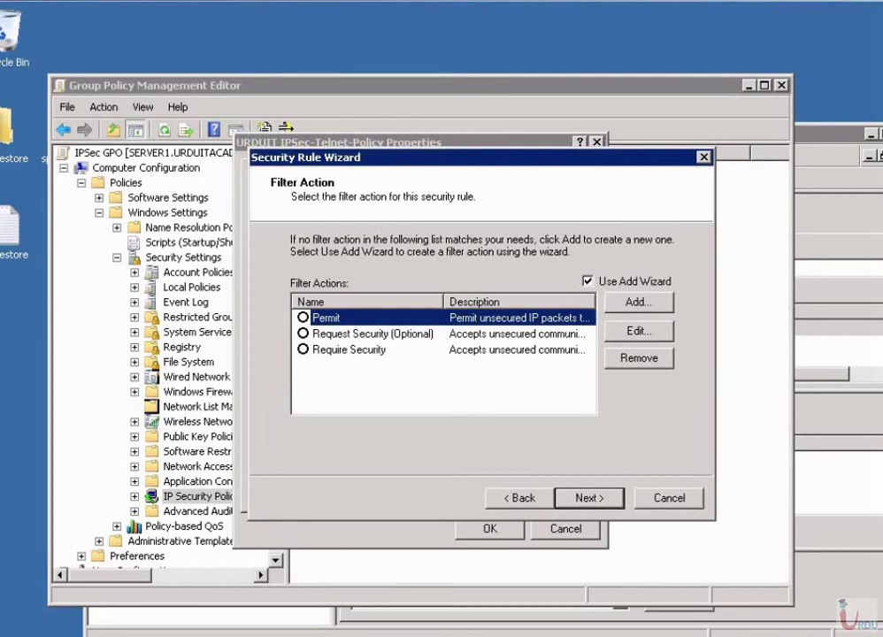
Start a filter action named 'Require Auth and encryption', described as using AH with 3DES.
key("alt+d")
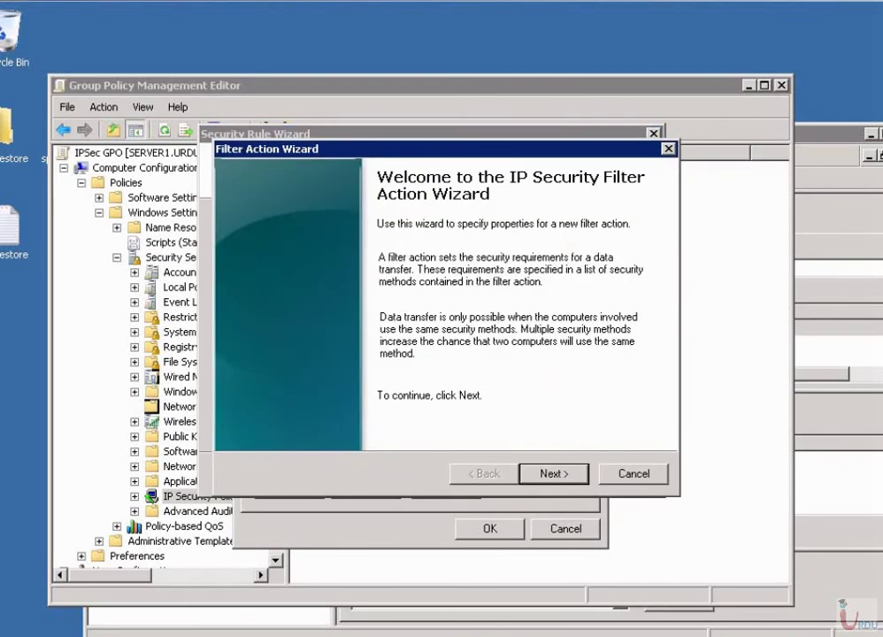
key("Return")
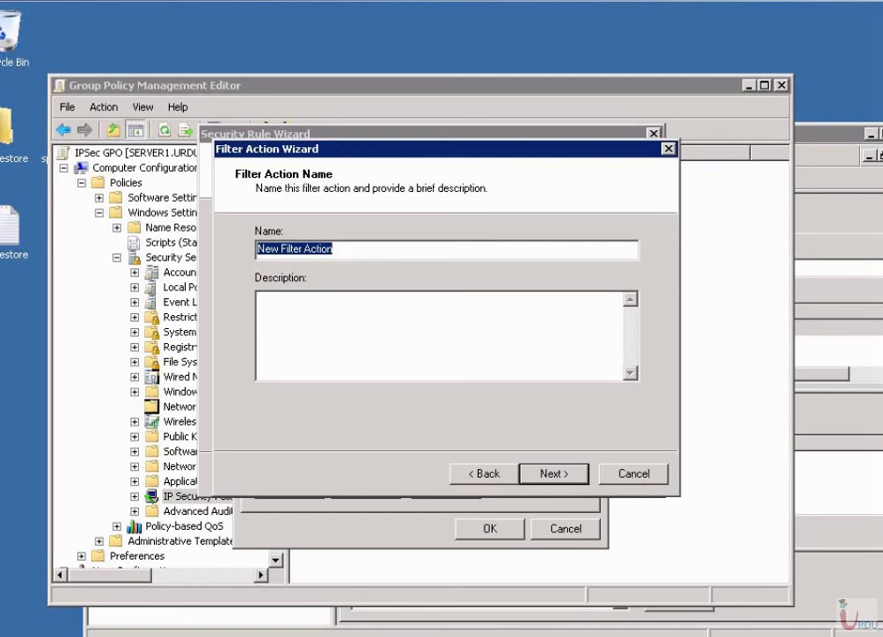
type("R")
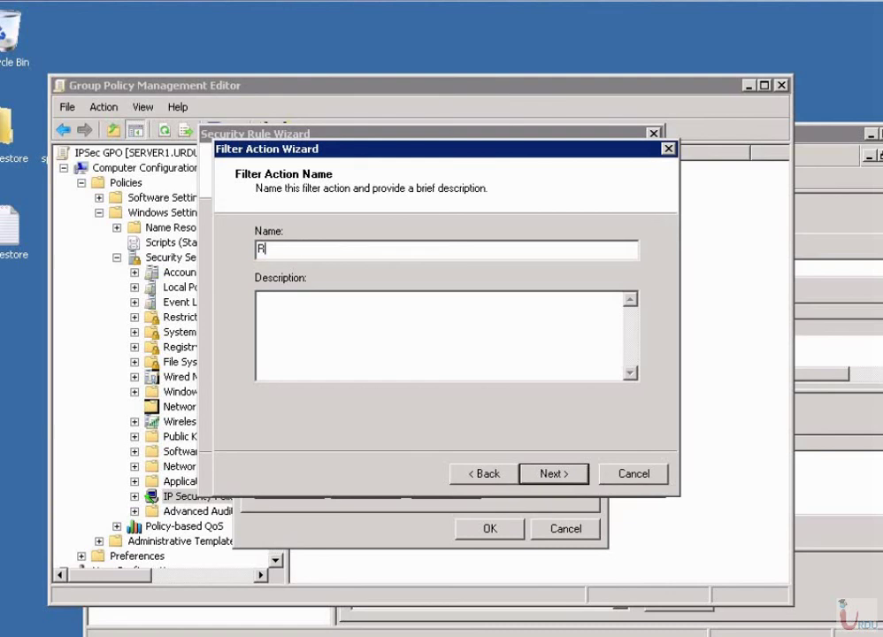
type("equire Auth and encryption")
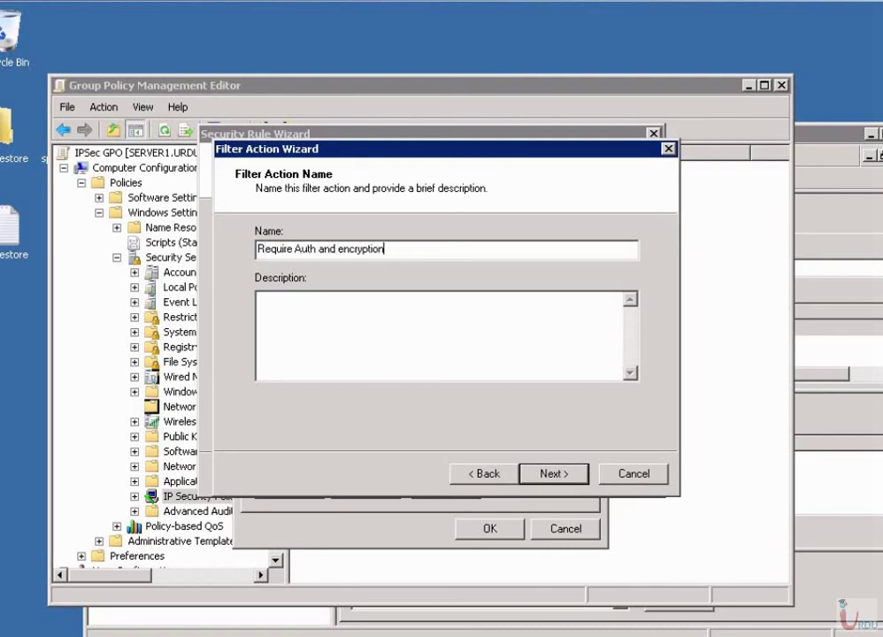
left_click(258, 299)
type("This Filter rule will")
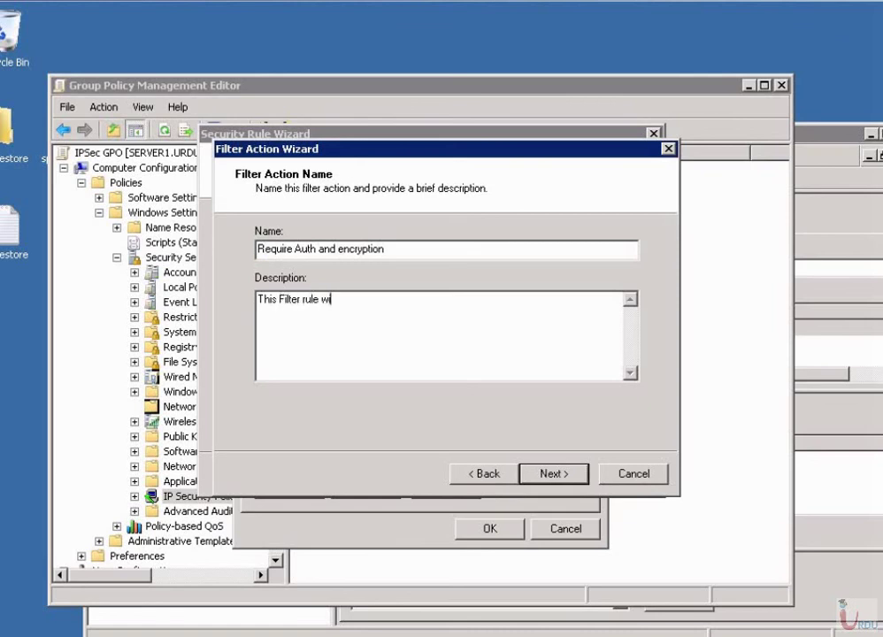
key("ctrl+shift+Left")
key("ctrl+shift+Left")
type("action will usie AH")
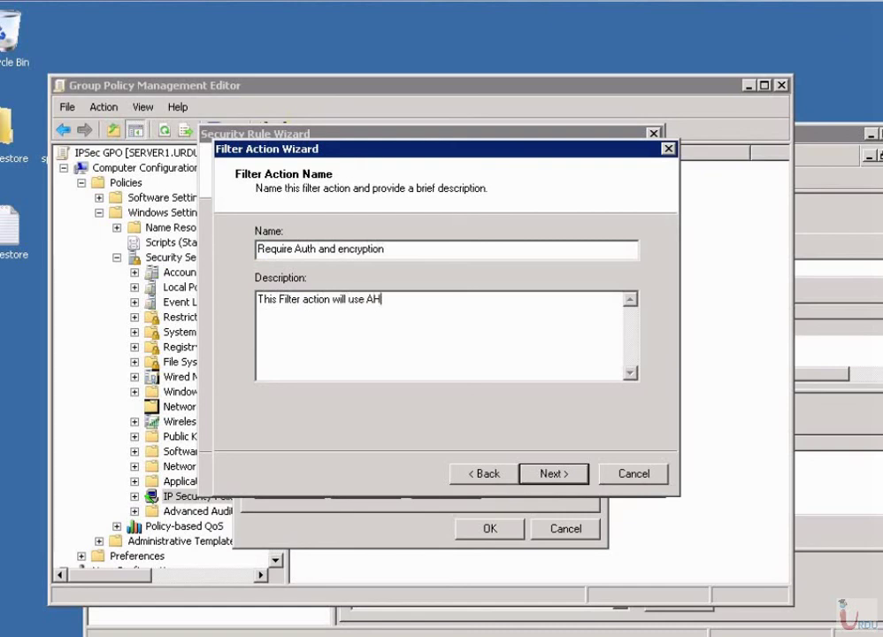
type(" with 3 DES ")
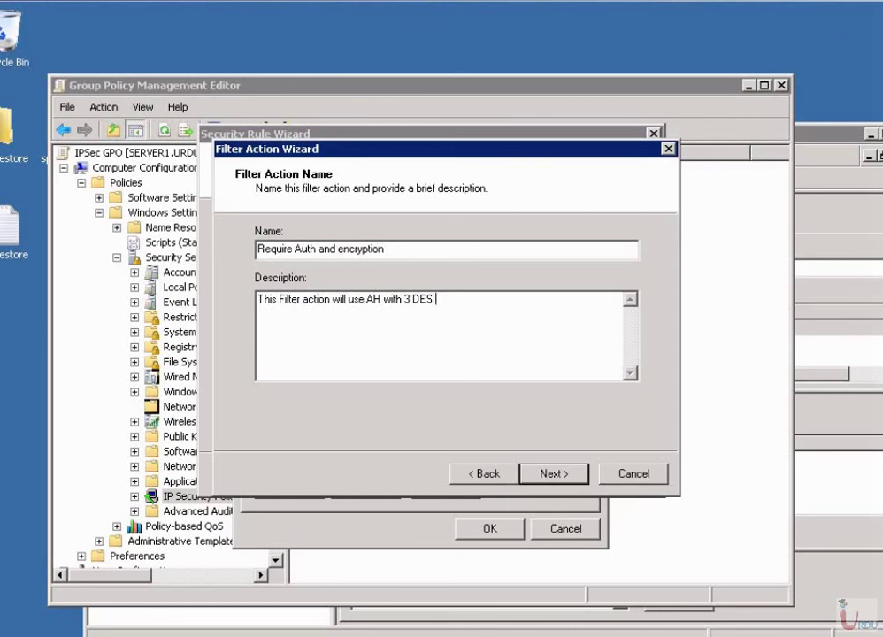
type(", I dont trust DES")
Keep Negotiate security and refuse unsecured communication.
key("Return")
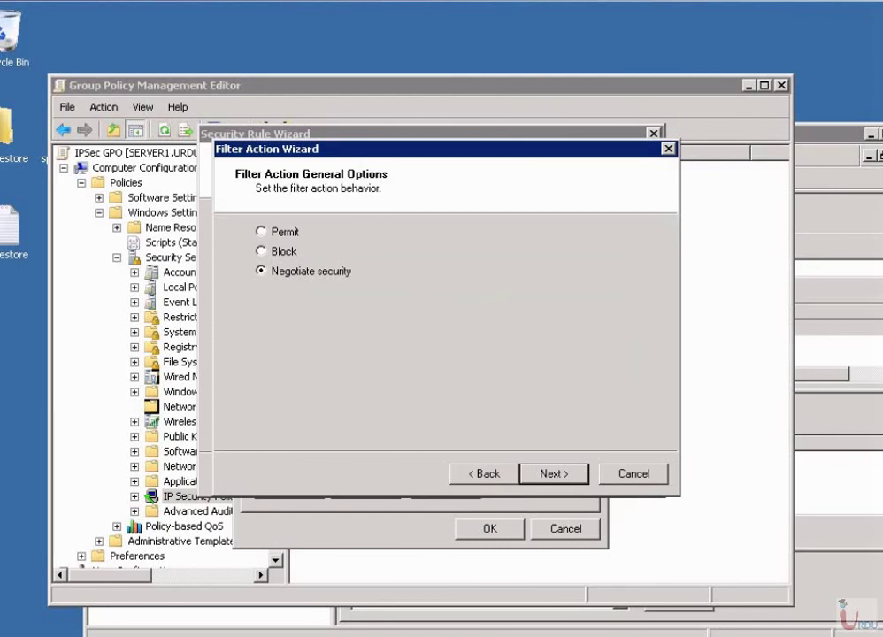
key("Return")
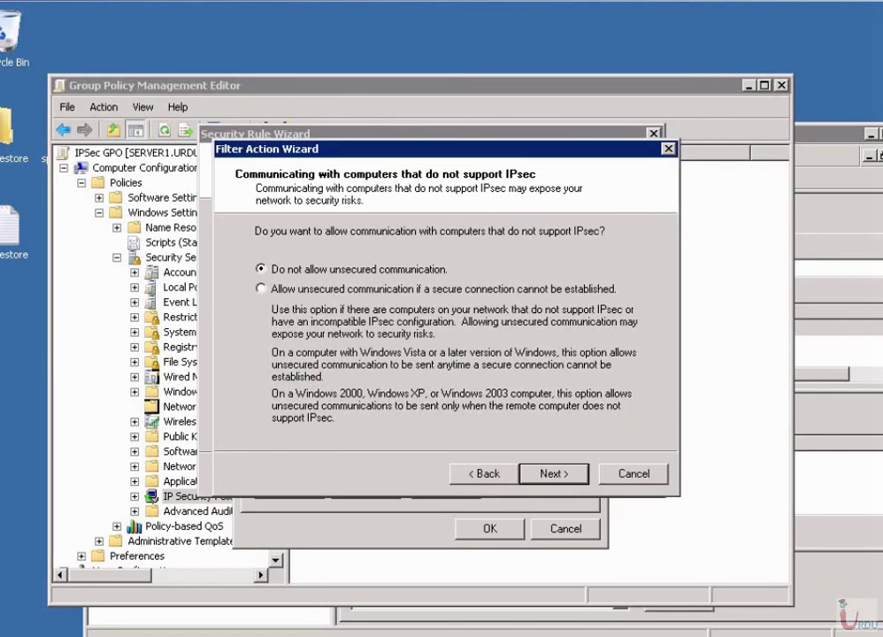
key("Return")
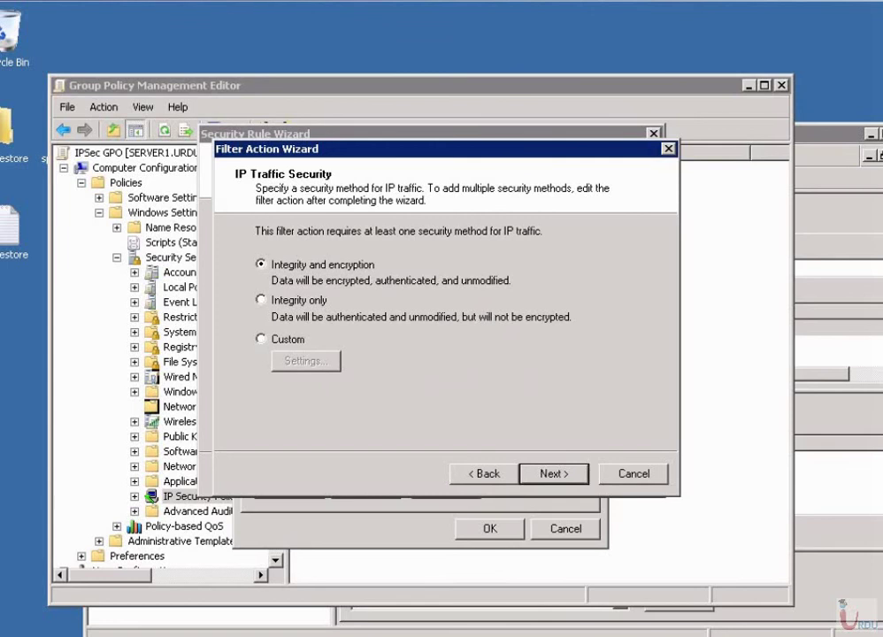
Select the Custom security method and open its settings.
key("alt+b")
key("alt+n")
key("alt+c")
key("Tab")
key("Return")
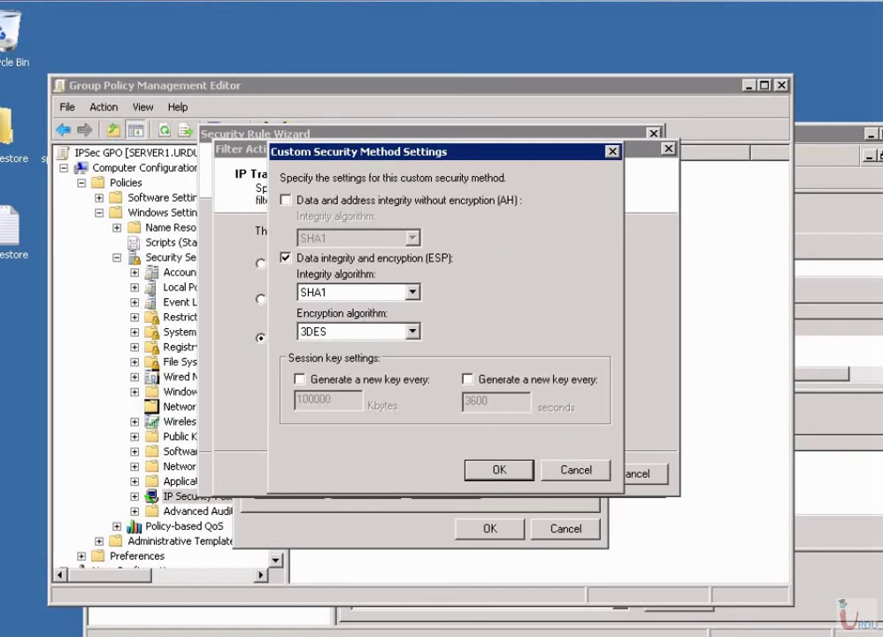
Enable AH with SHA1, keep ESP SHA1/3DES, and rekey every 3600 seconds.
left_click(286, 200)
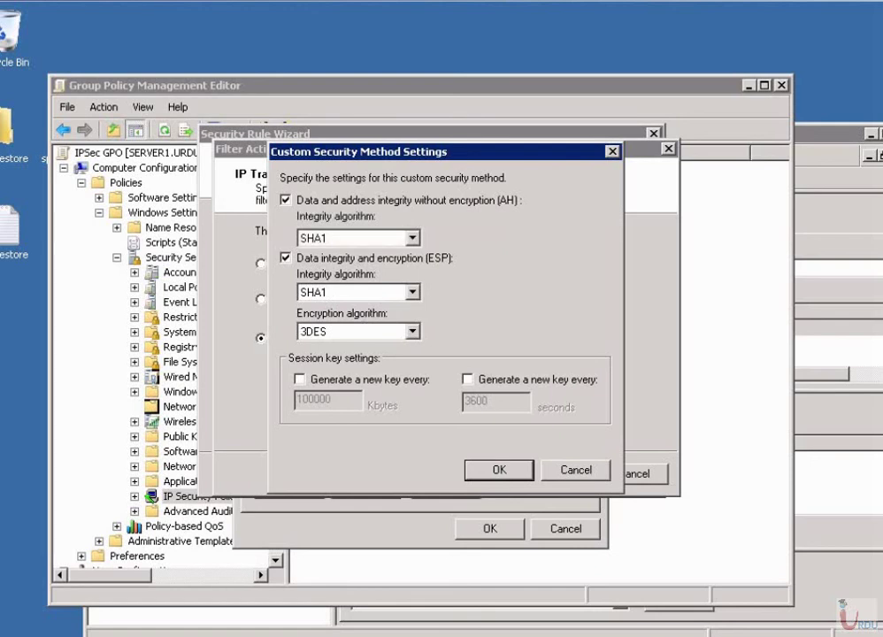
left_click(467, 378)
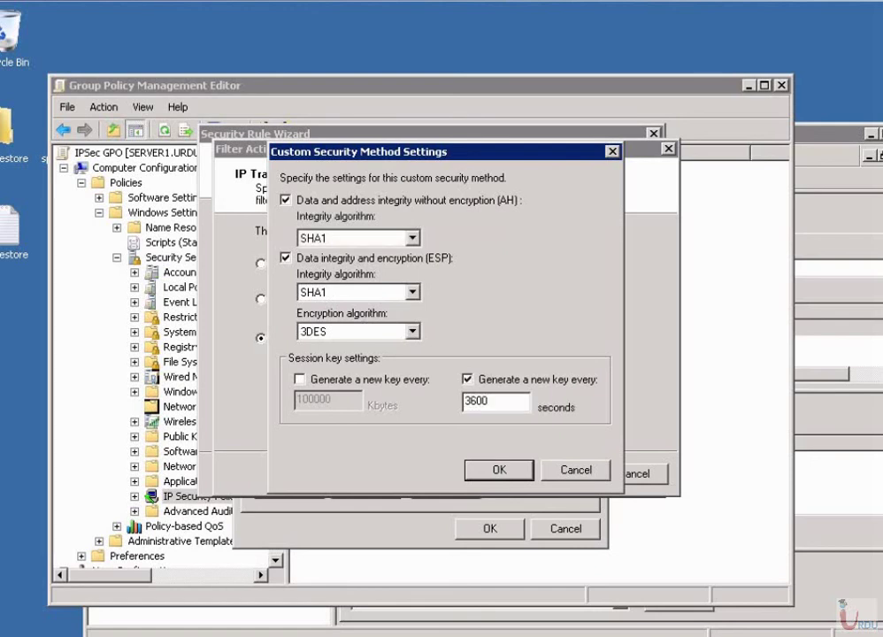
left_click(358, 238)
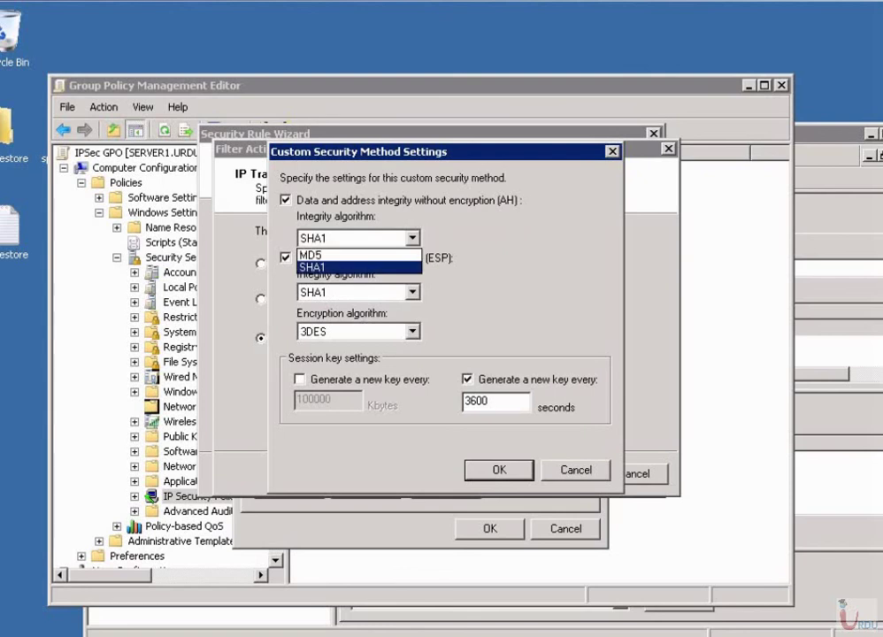
left_click(345, 265)
left_click(358, 292)
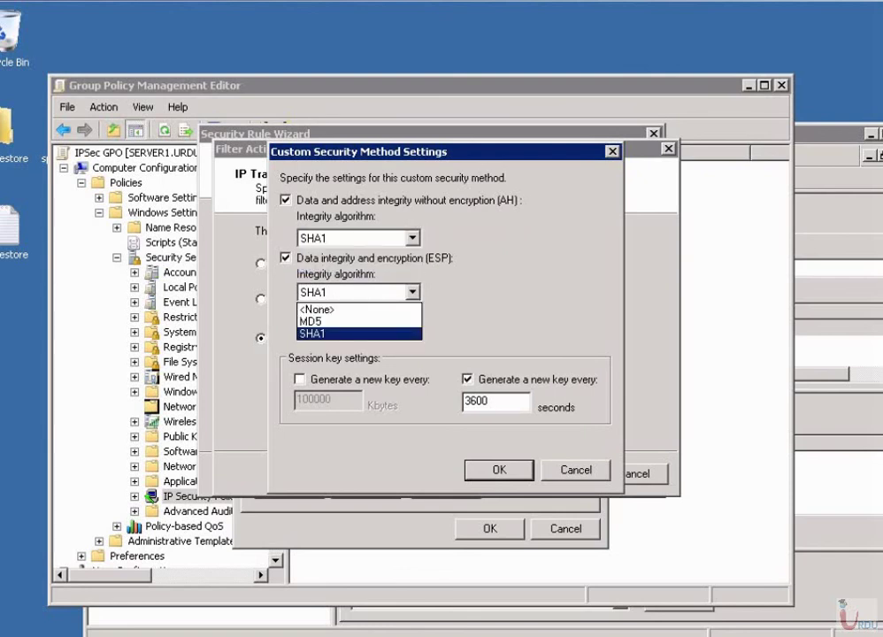
key("Return")
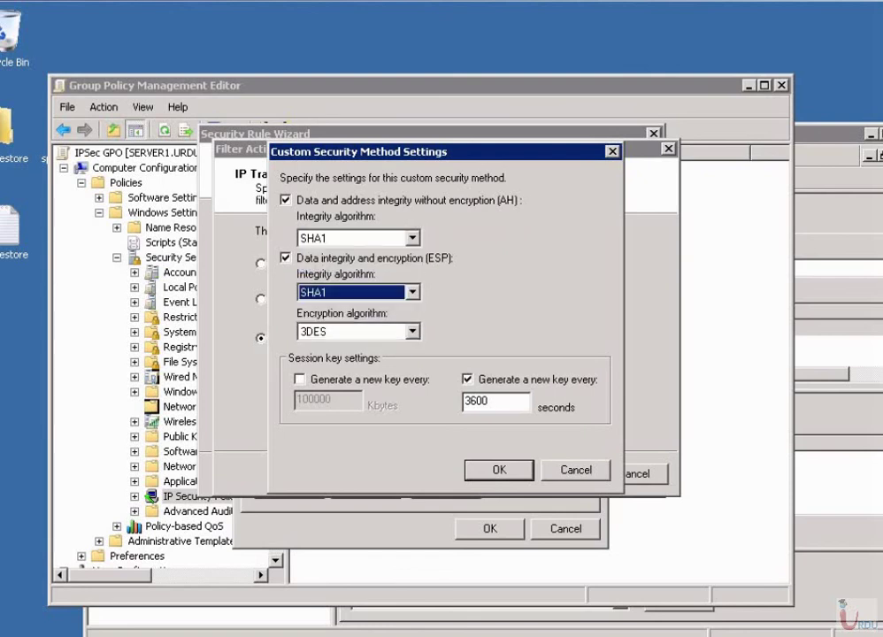
key("Return")
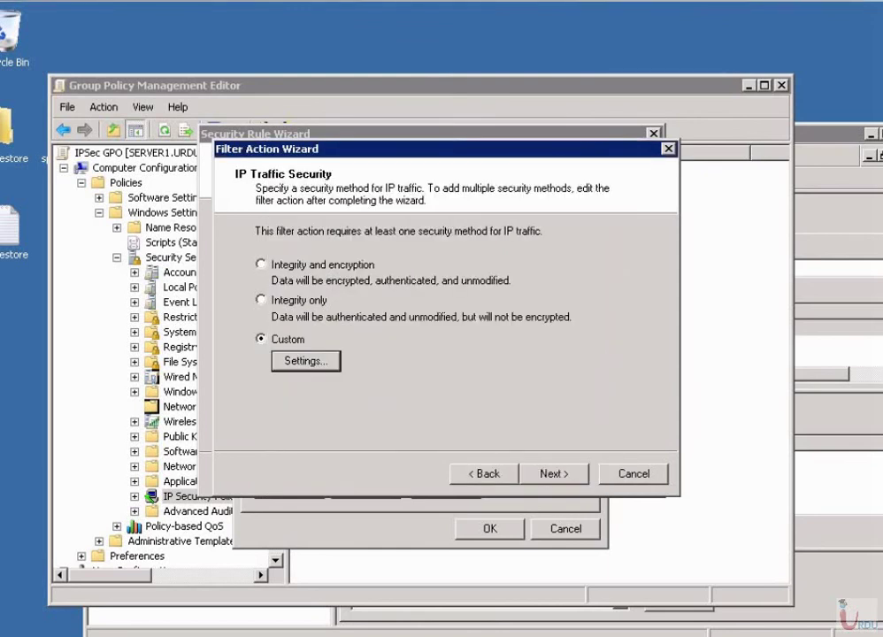
Finish the filter action, apply 'Require Auth and encryption' to the rule, and keep Kerberos V5.
key("Return")
key("Return")
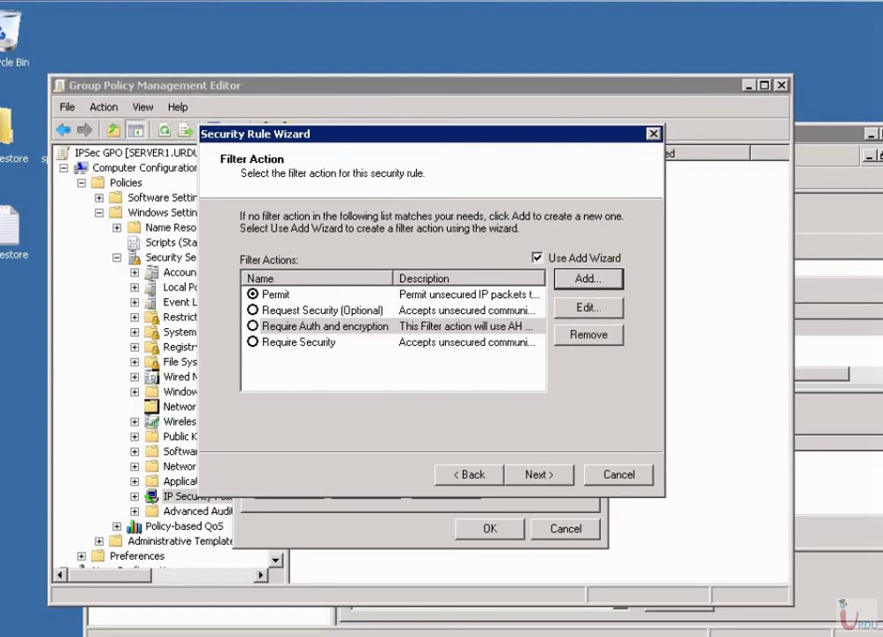
left_click(324, 325)
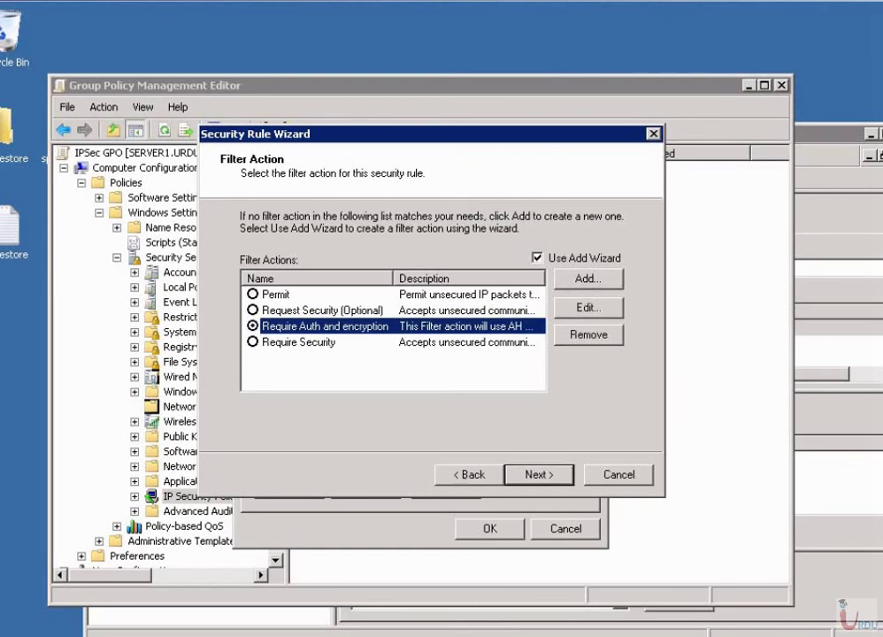
key("Return")
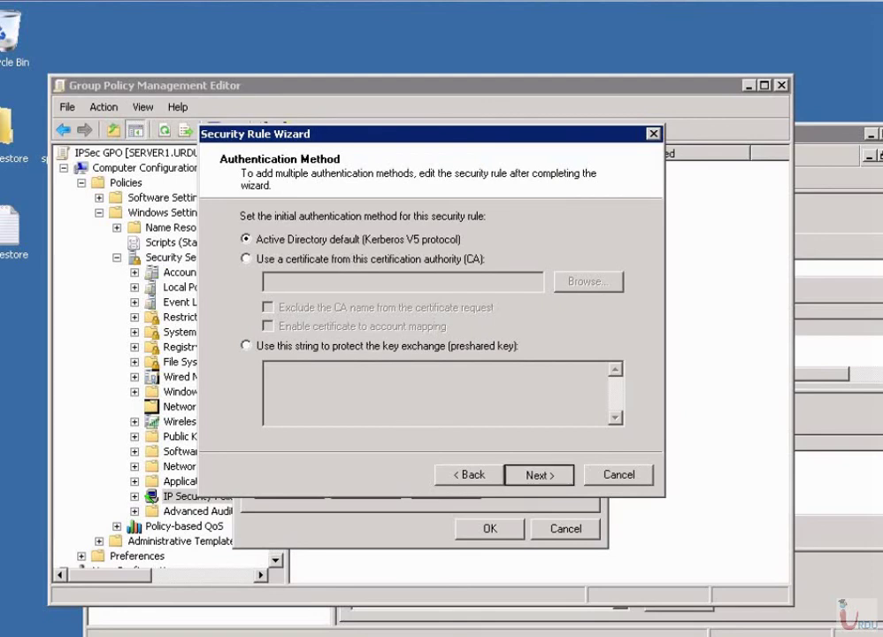
key("Return")
key("Return")
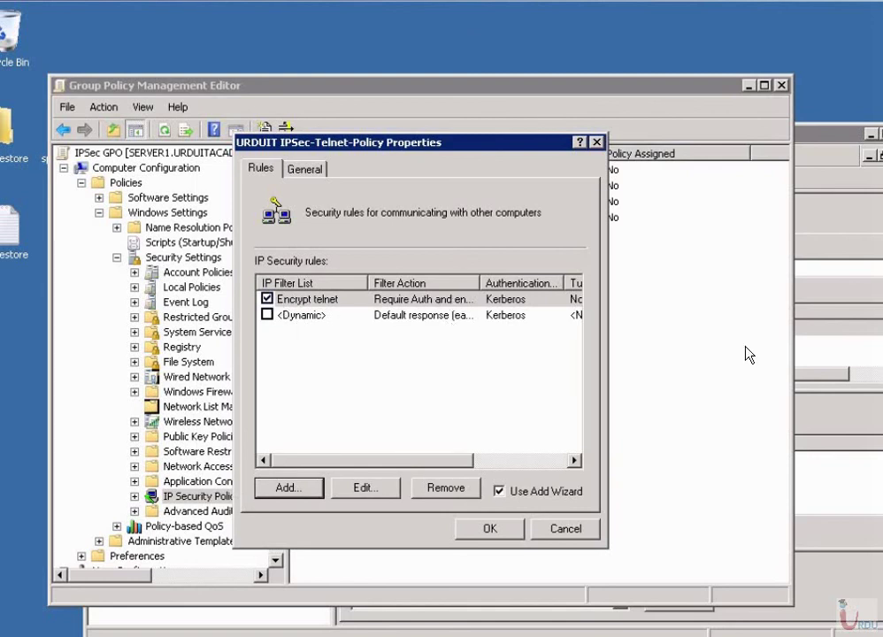
Close the policy properties, assign URDUIT IPSec-Telnet-Policy, and open a Command Prompt.
key("Escape")
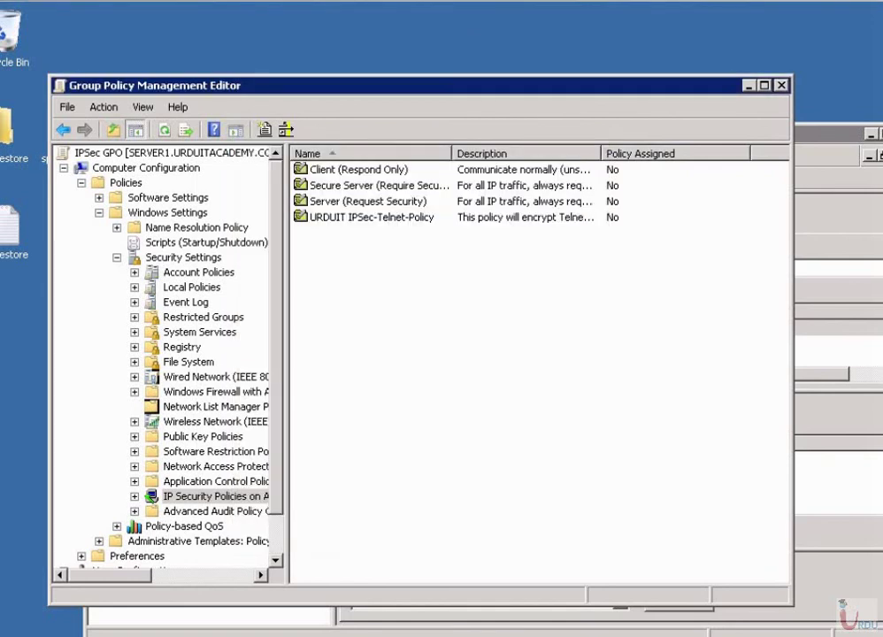
right_click(417, 376)
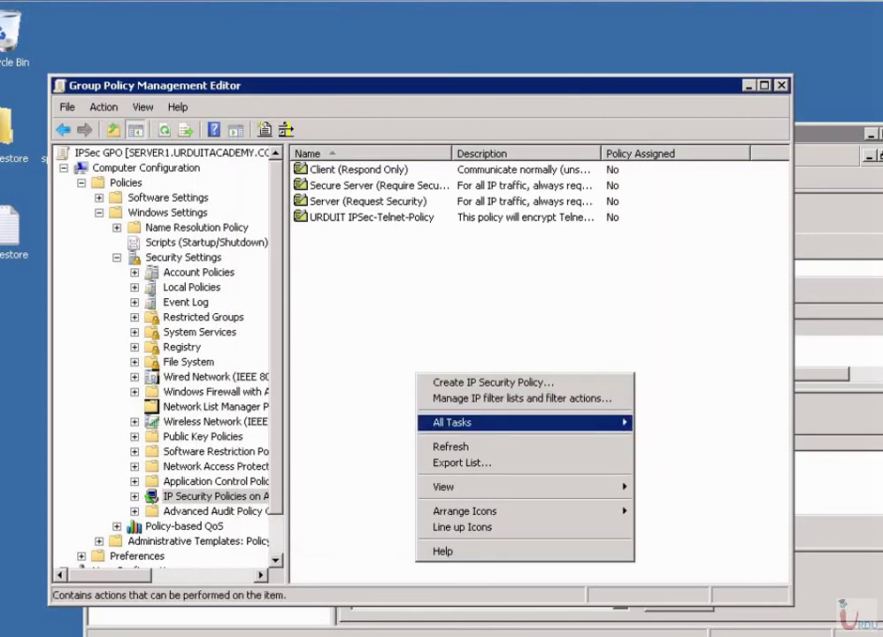
key("Escape")
key("Escape")
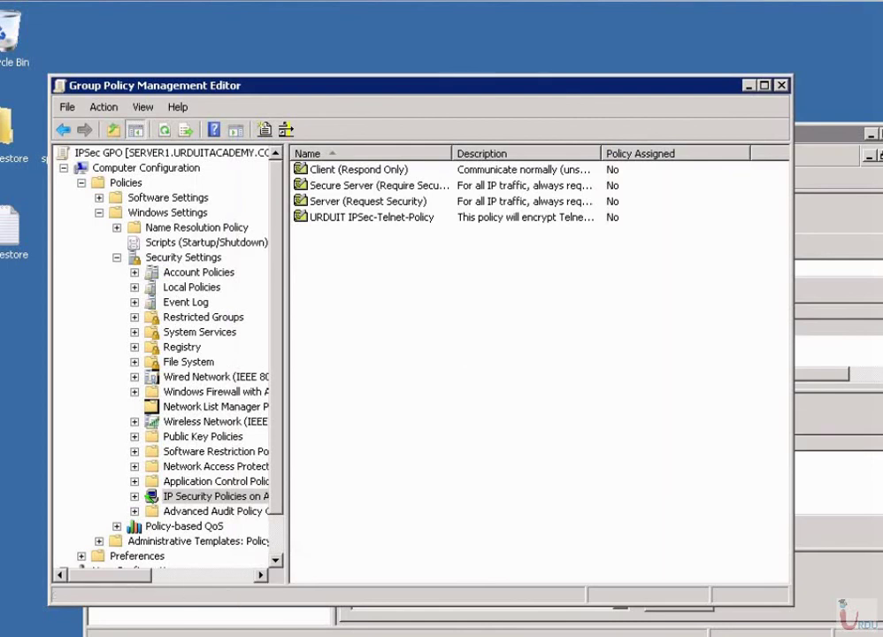
left_click(371, 217)
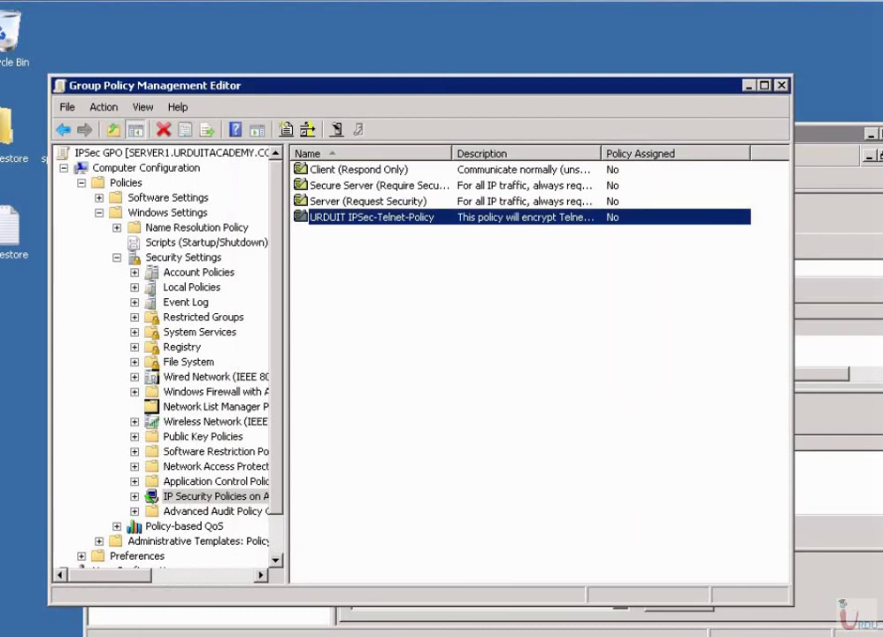
left_click_drag(602, 153, 663, 153)
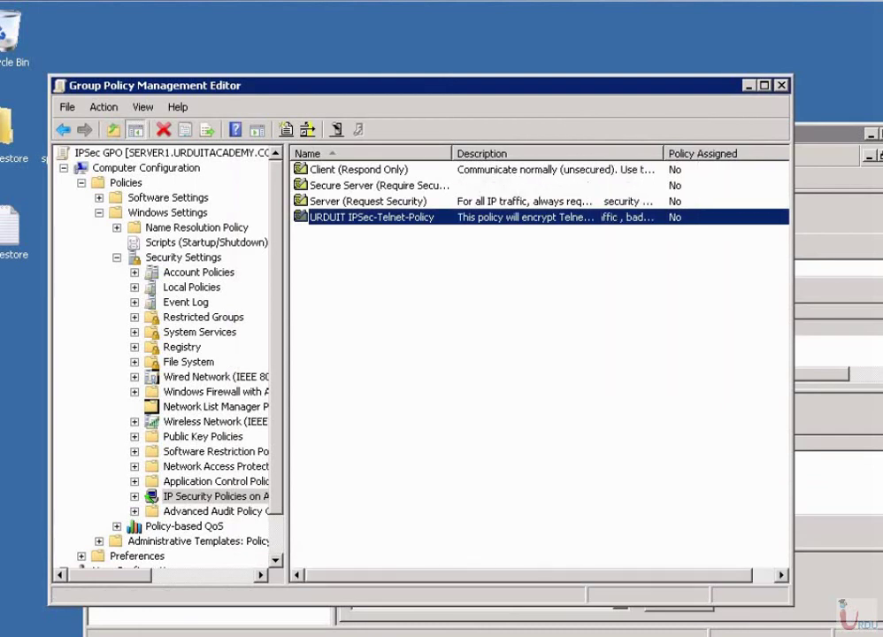
right_click(398, 218)
key("Escape")
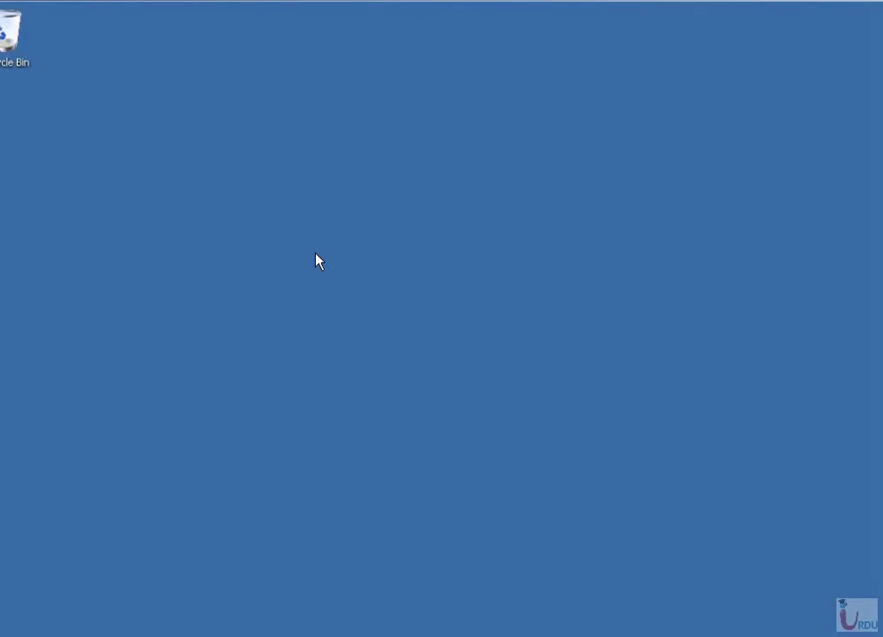
key("super")
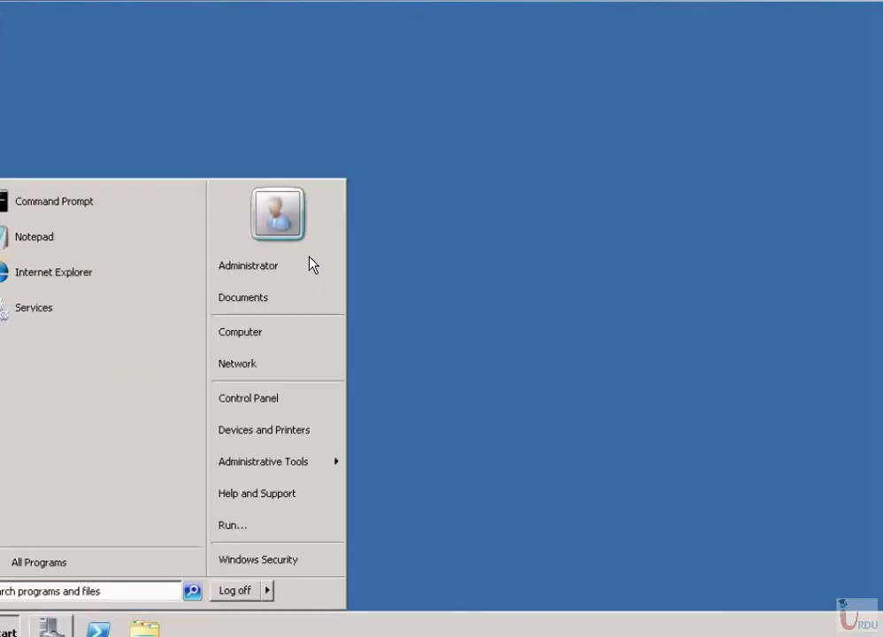
key("Escape")
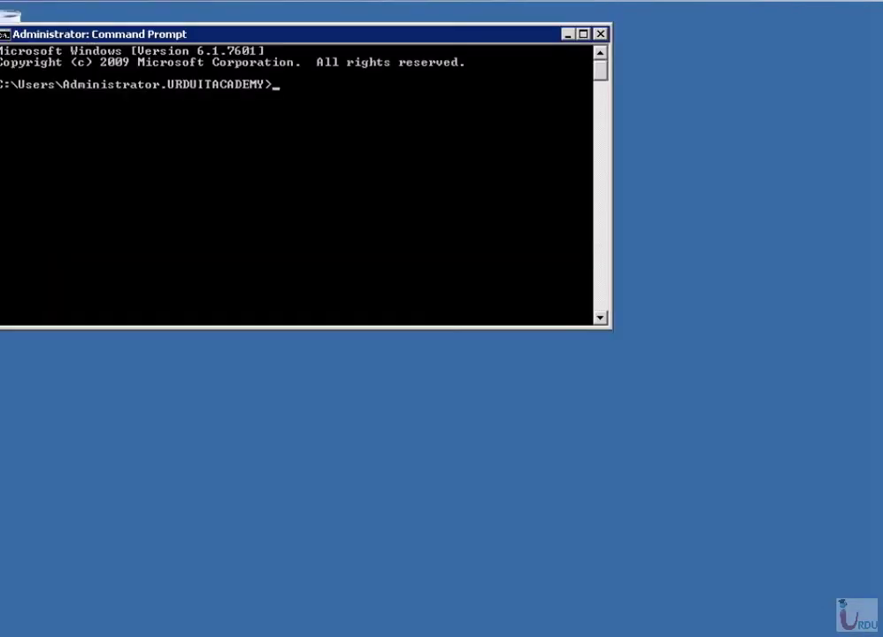
Run gpupdate /force to refresh group policy.
type("gup")
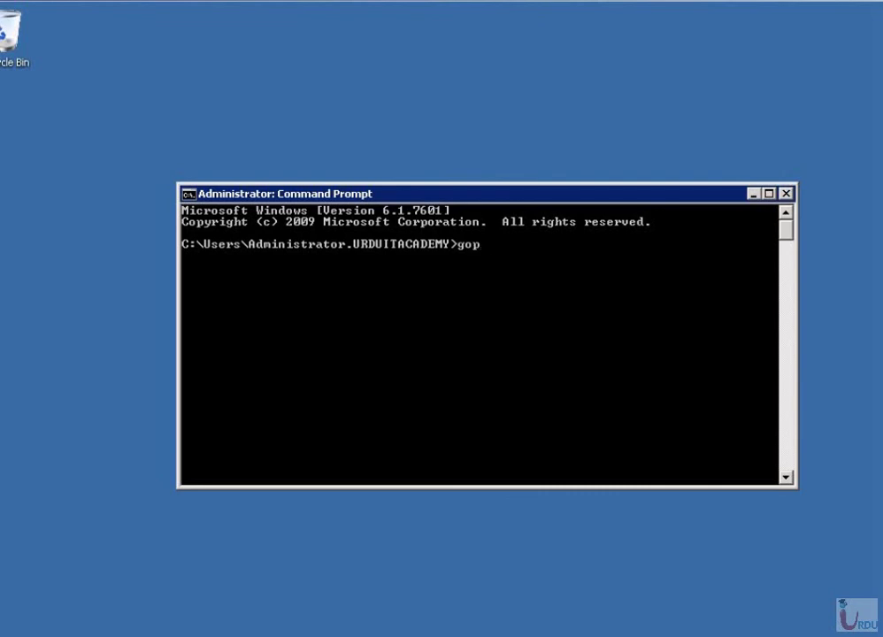
key("BackSpace")
key("BackSpace")
type("pupdate /force")
key("Return")
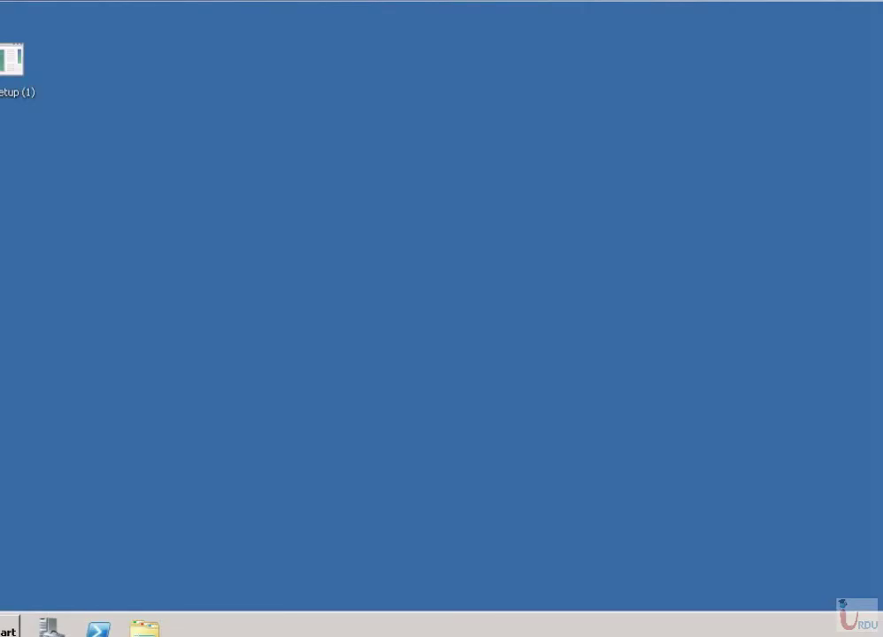
In a new Command Prompt, rerun gpupdate /force and check the local host name.
key("super")
key("Escape")
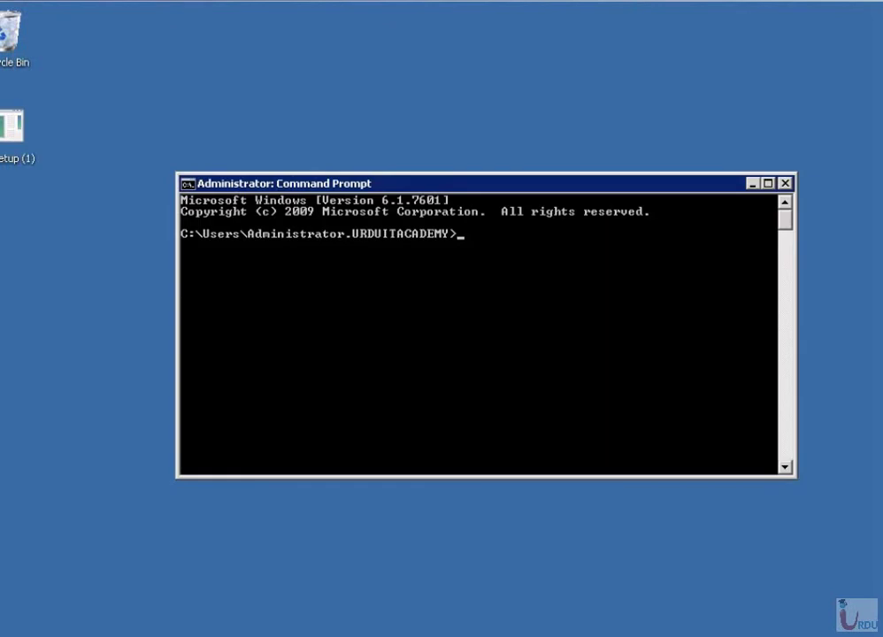
type("gpupdate /force")
key("Return")
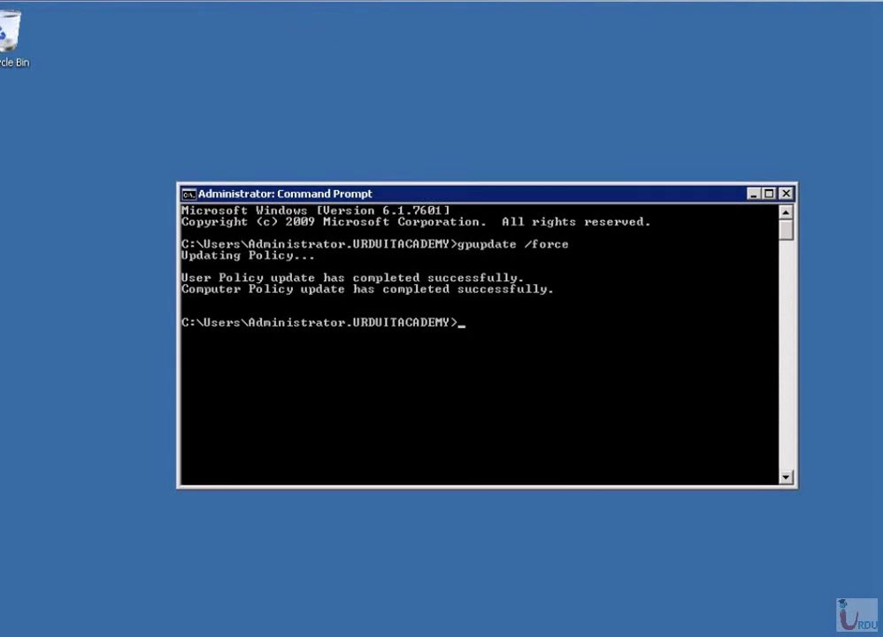
type("hostname")
key("Return")
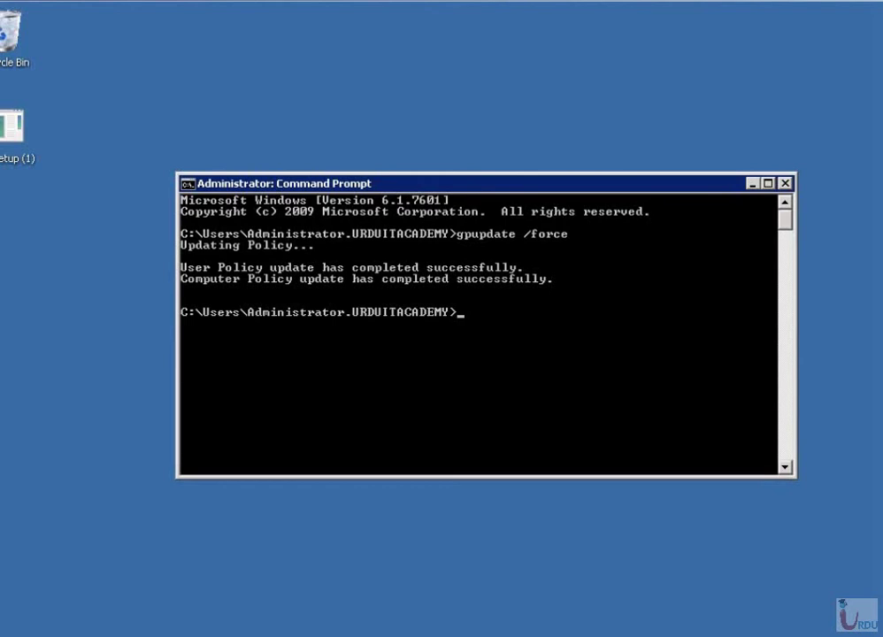
Telnet to server2, answer y to the password warning, then run dir and hostname.
type("telnet server2")
key("Return")
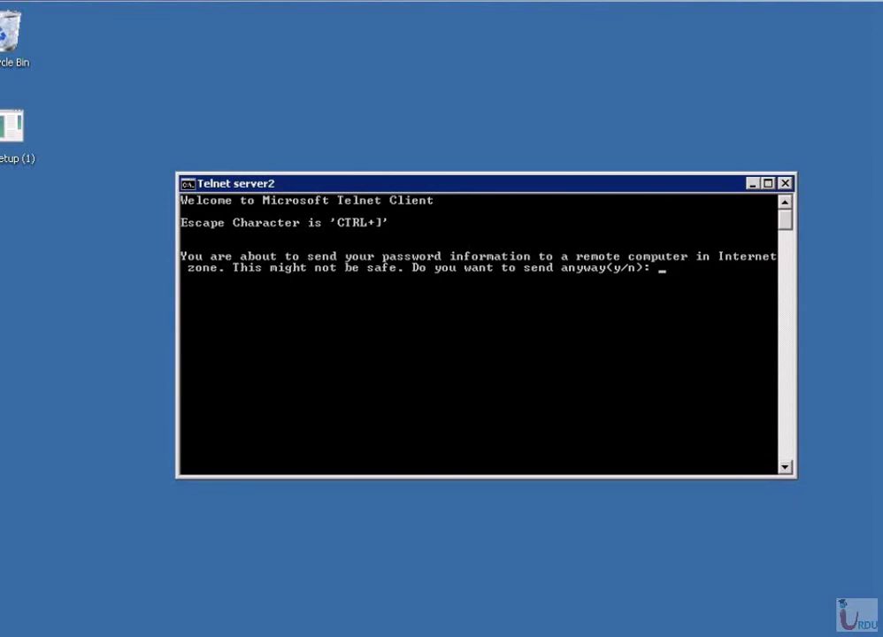
type("y")
key("Return")
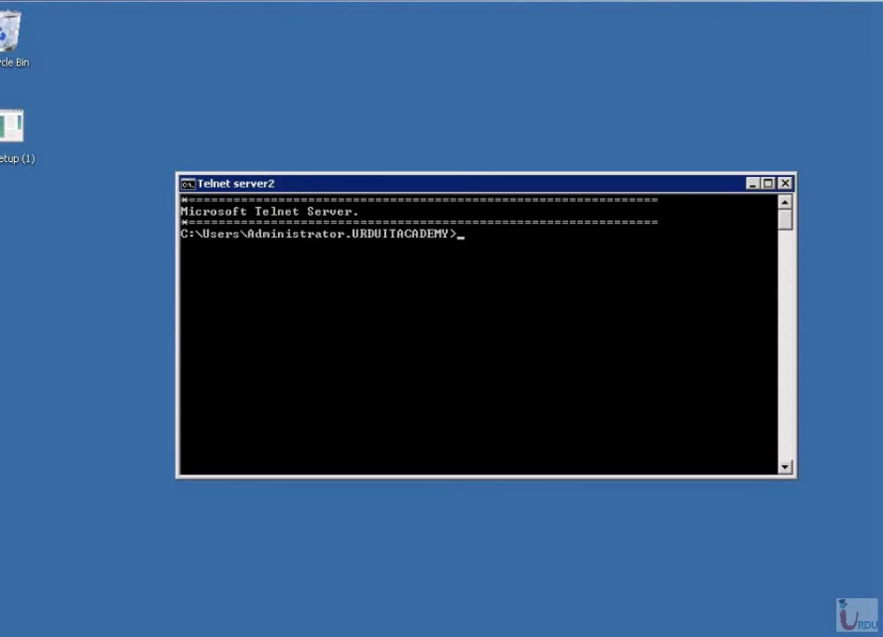
type("dir")
key("Return")
type("hostname")
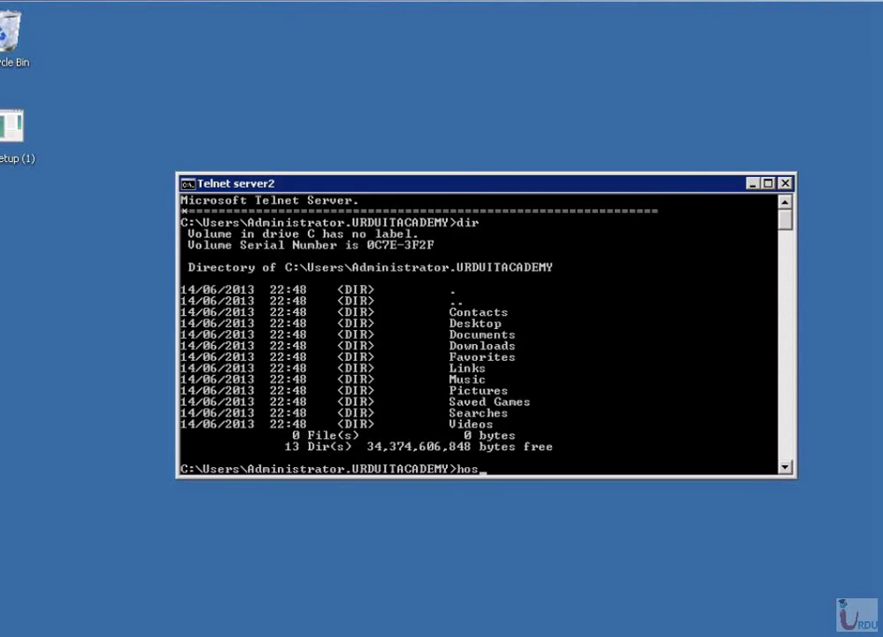
key("Return")
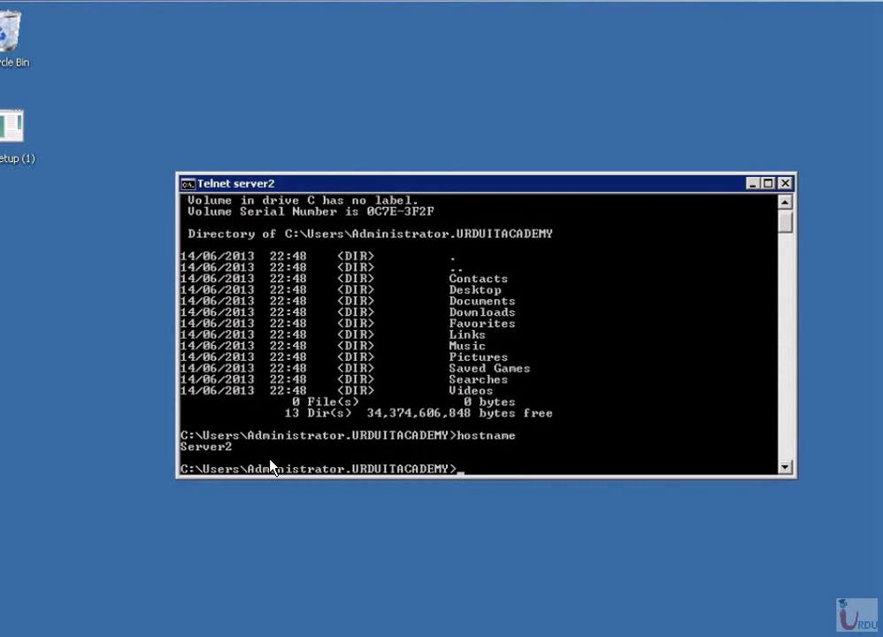
key("super")
key("Up")
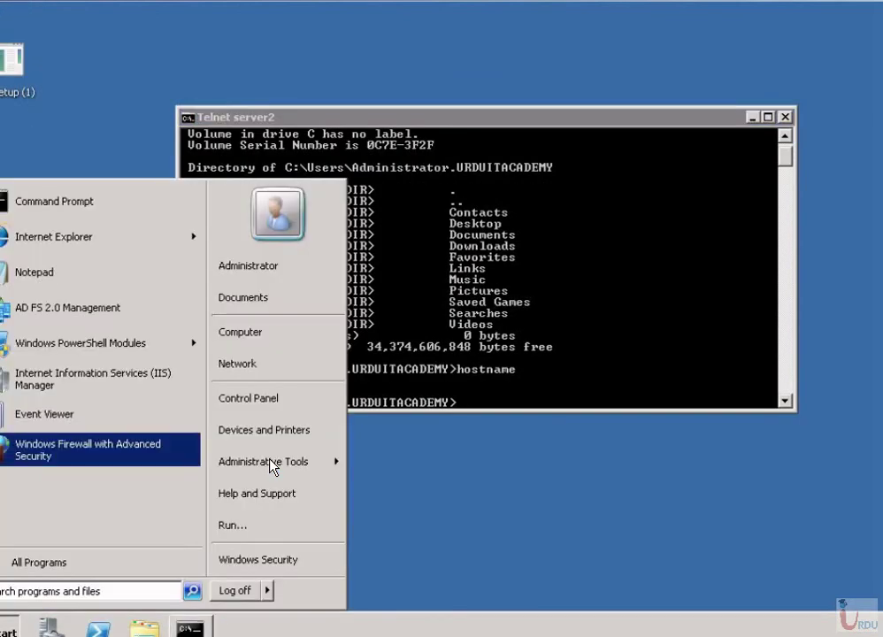
Open Windows Firewall with Advanced Security and view Monitoring's Main Mode security associations.
left_click(347, 460)
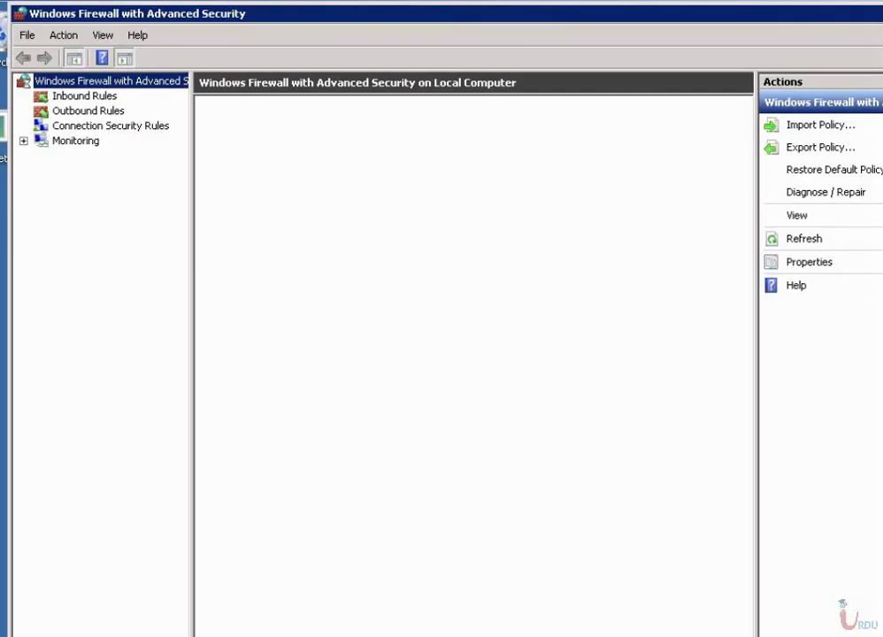
left_click(76, 140)
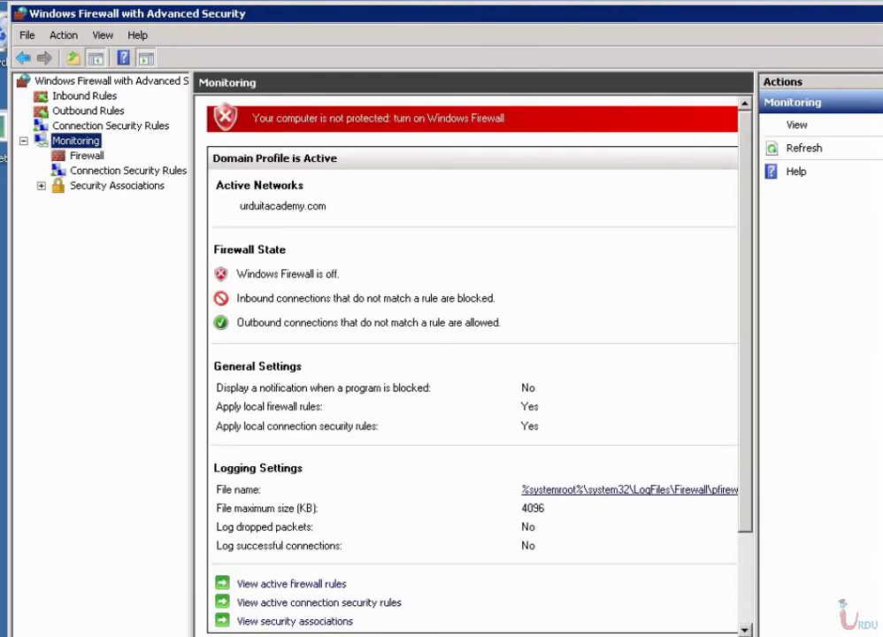
left_click(117, 185)
left_click(41, 185)
left_click(110, 200)
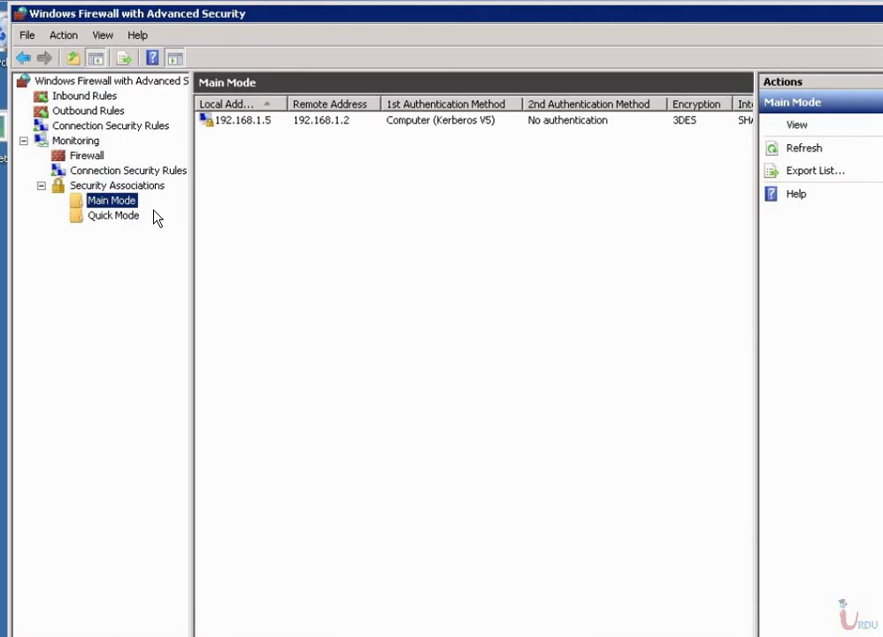
Review the 192.168.1.5 Main Mode association's properties (Kerberos V5, 3DES, SHA-1, DH Group 2), then view Quick Mode.
left_click(204, 120)
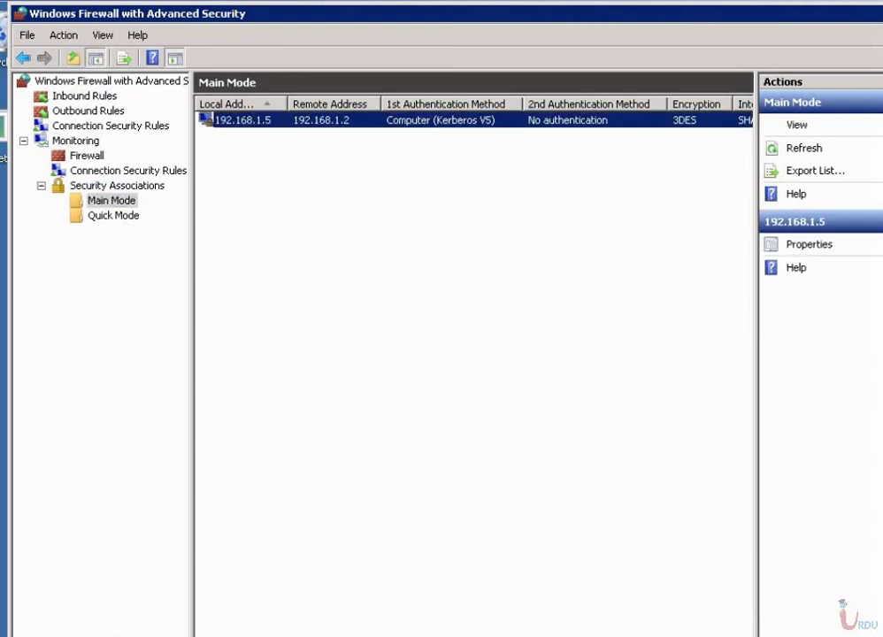
right_click(204, 119)
left_click(287, 131)
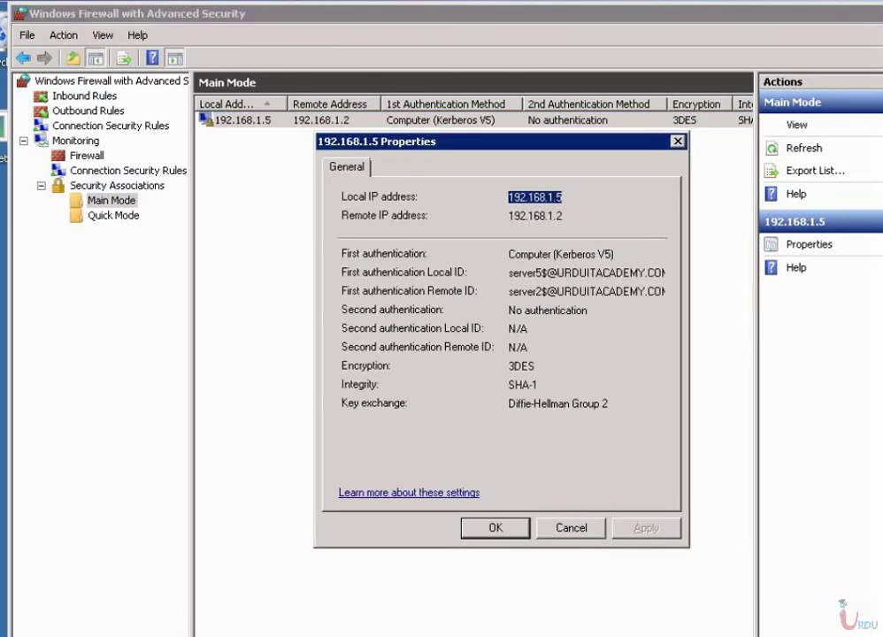
left_click_drag(511, 272, 664, 272)
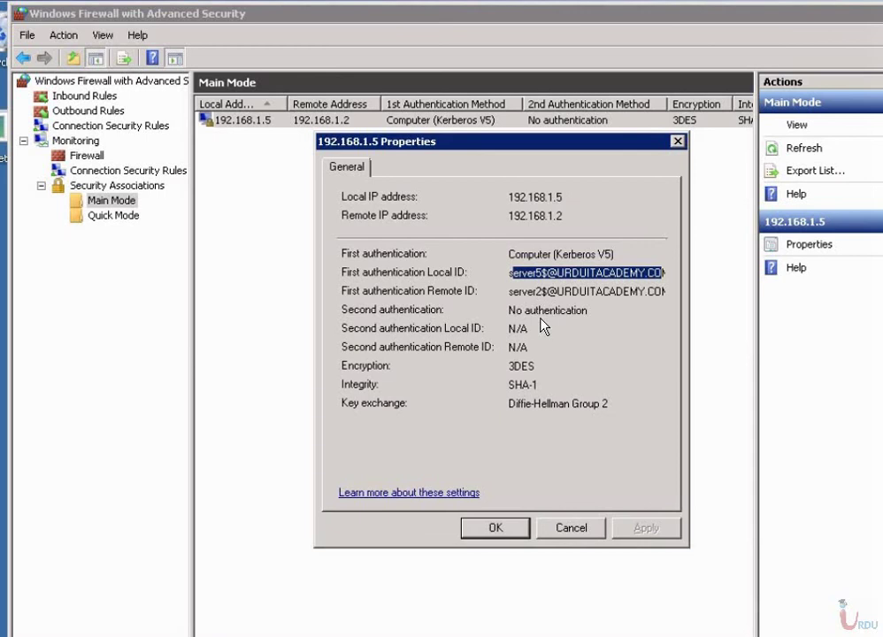
key("Tab")
key("Return")
key("Down")
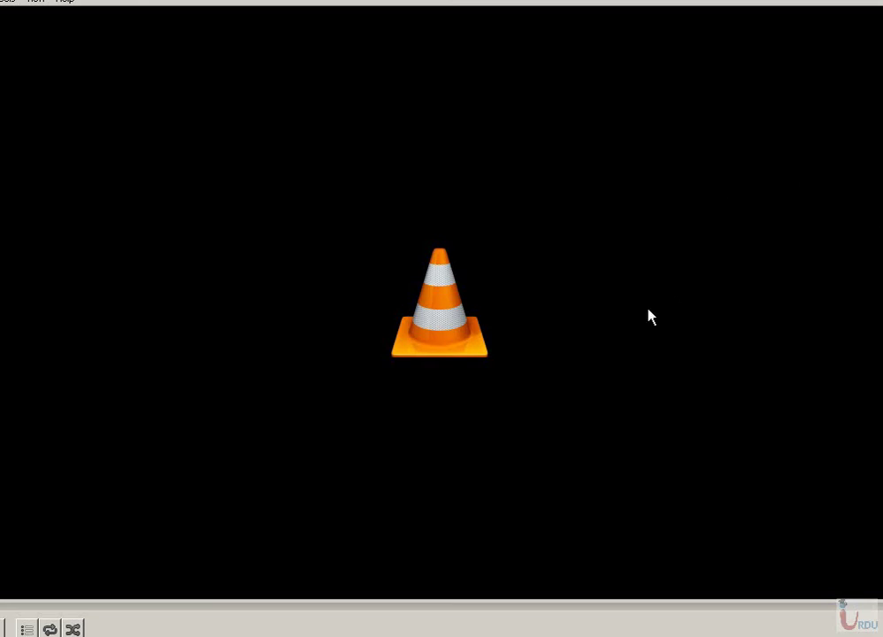
Launch the Remote Desktop client by running mstsc from the Run prompt.
right_click(1, 312)
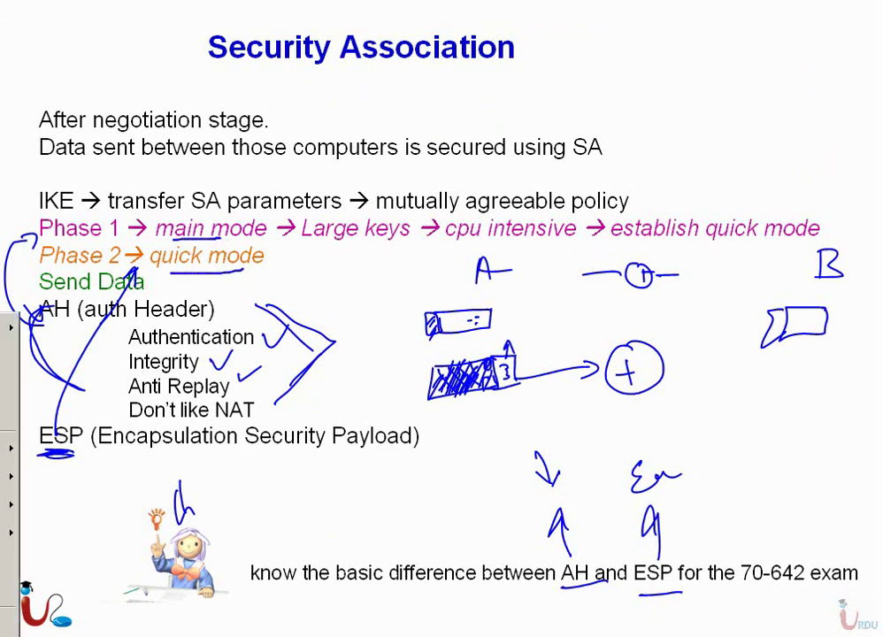
key("super+r")
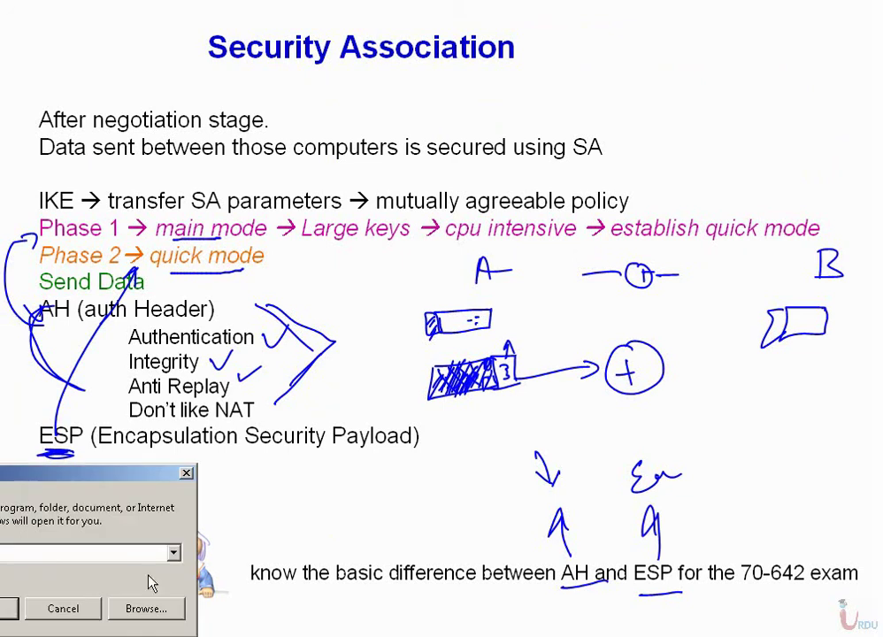
left_click_drag(60, 474, 616, 412)
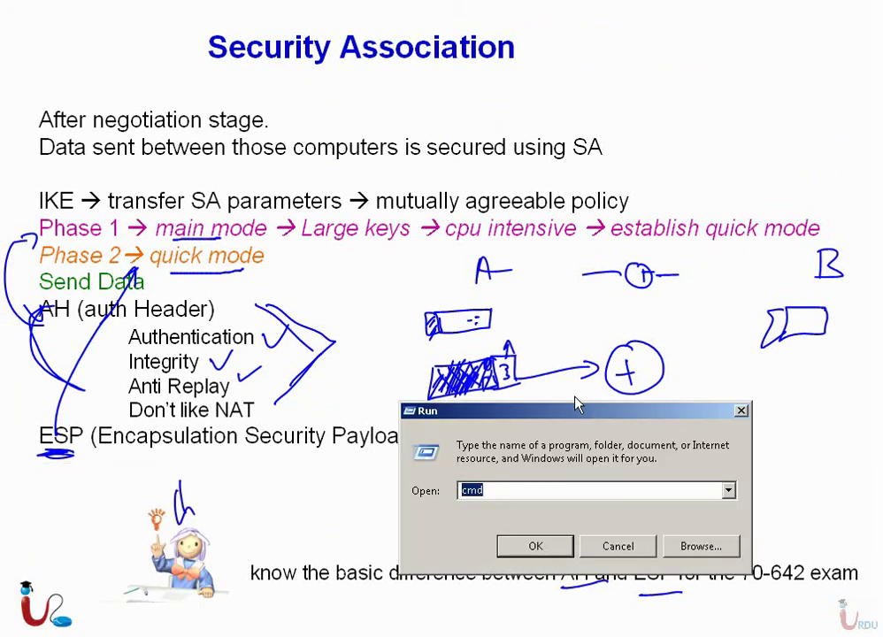
type("mstsc")
key("Return")
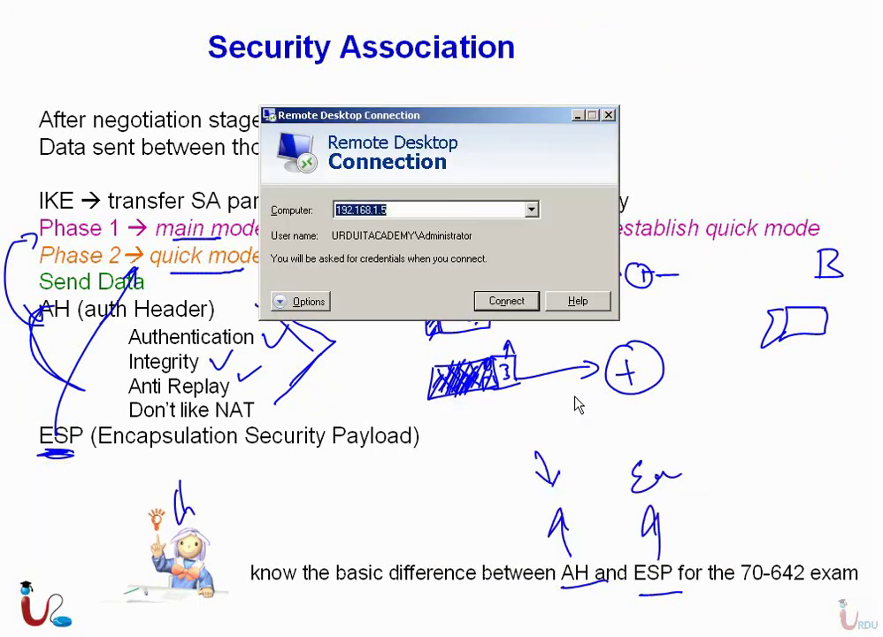
Connect to 192.168.1.5 and sign in with the Administrator account password.
left_click(526, 304)
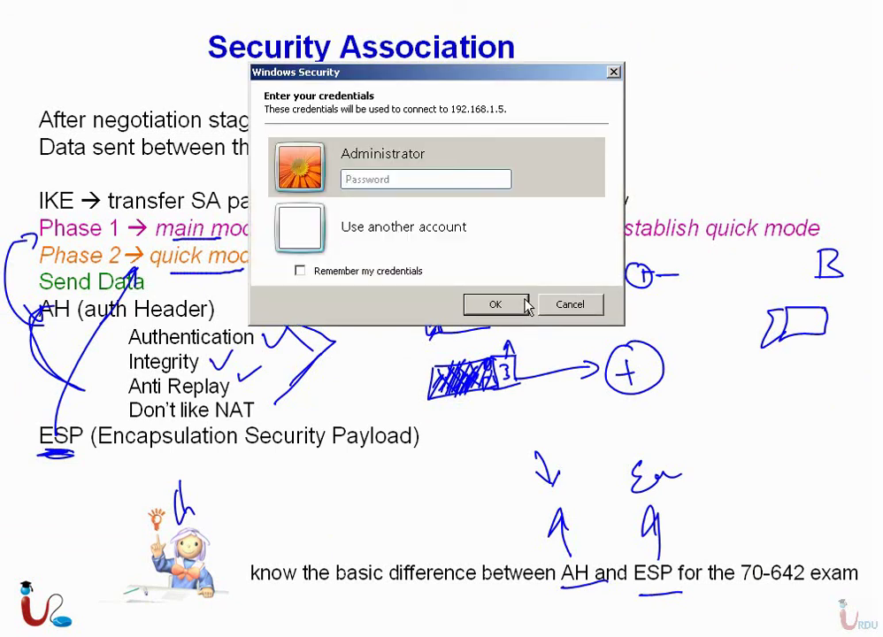
type("P@ssw0rd")
key("Return")
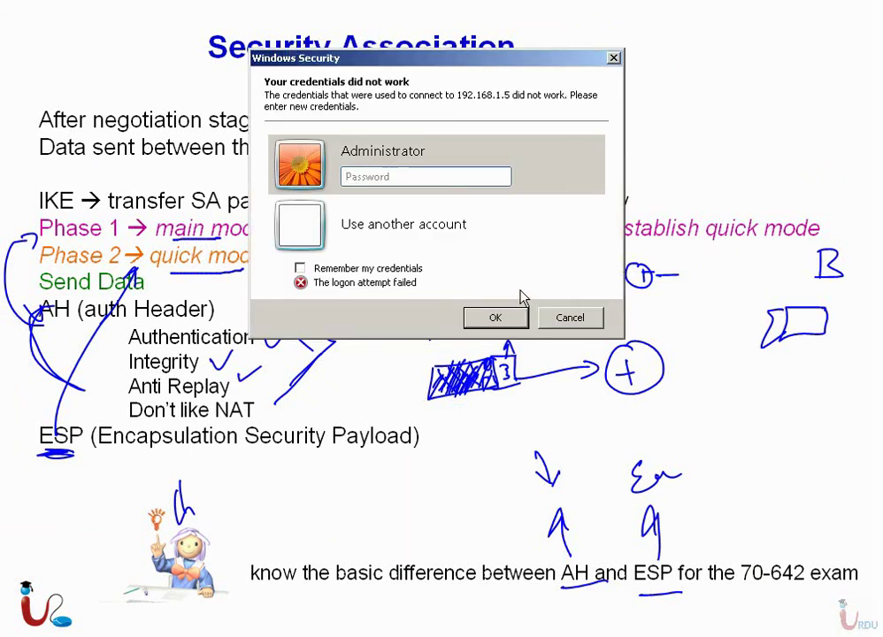
type("P@ssw0rd")
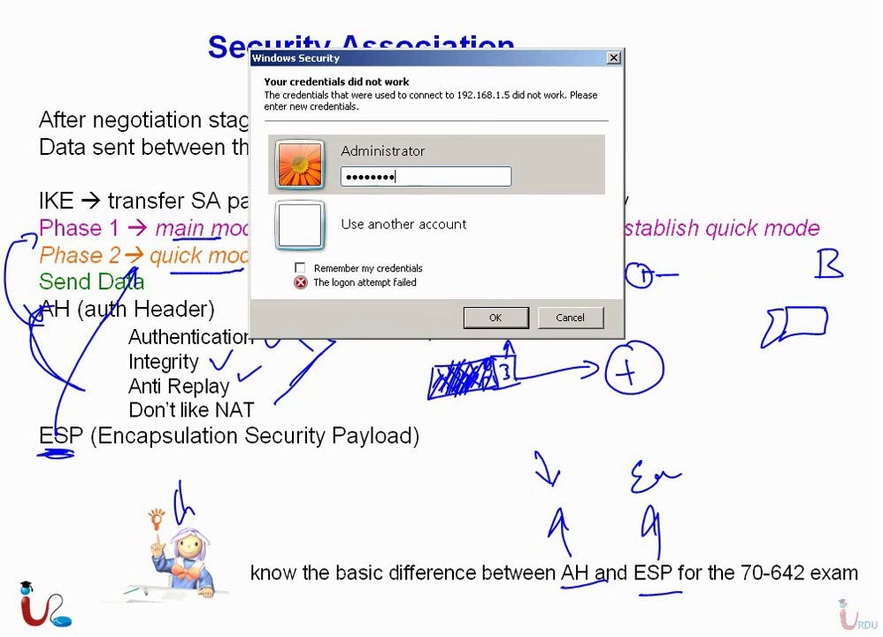
key("Return")
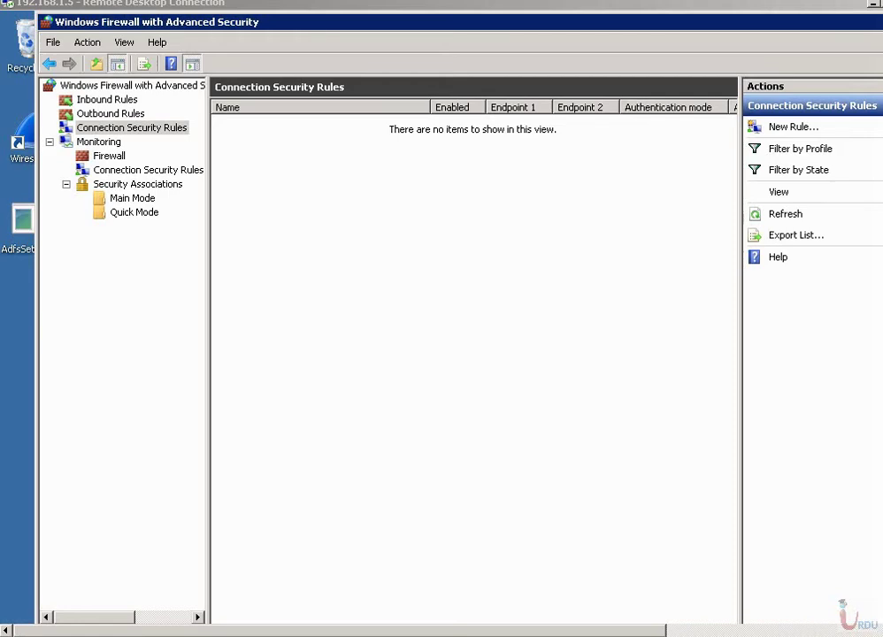
left_click(142, 185)
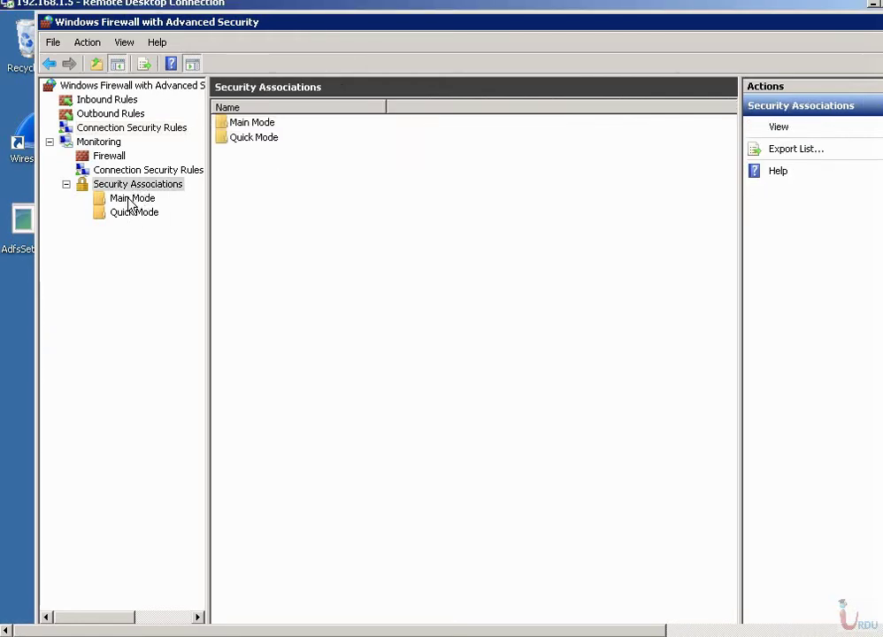
left_click(134, 201)
left_click(136, 213)
key("Up")
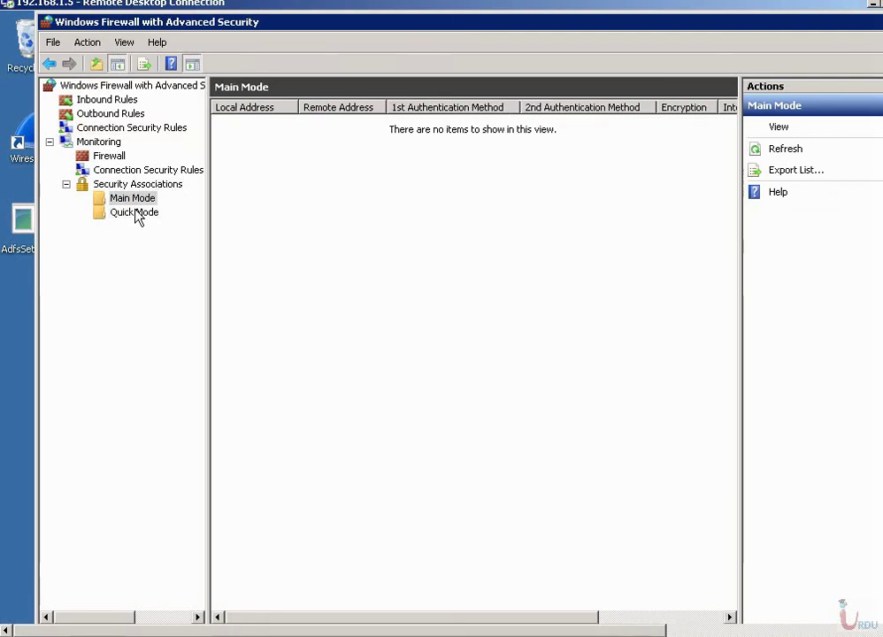
key("Down")
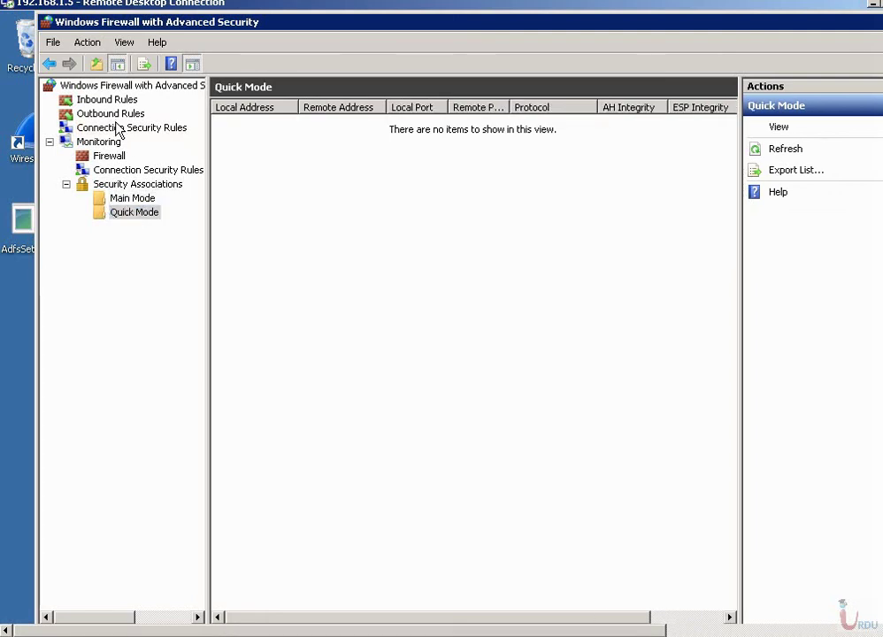
left_click(116, 129)
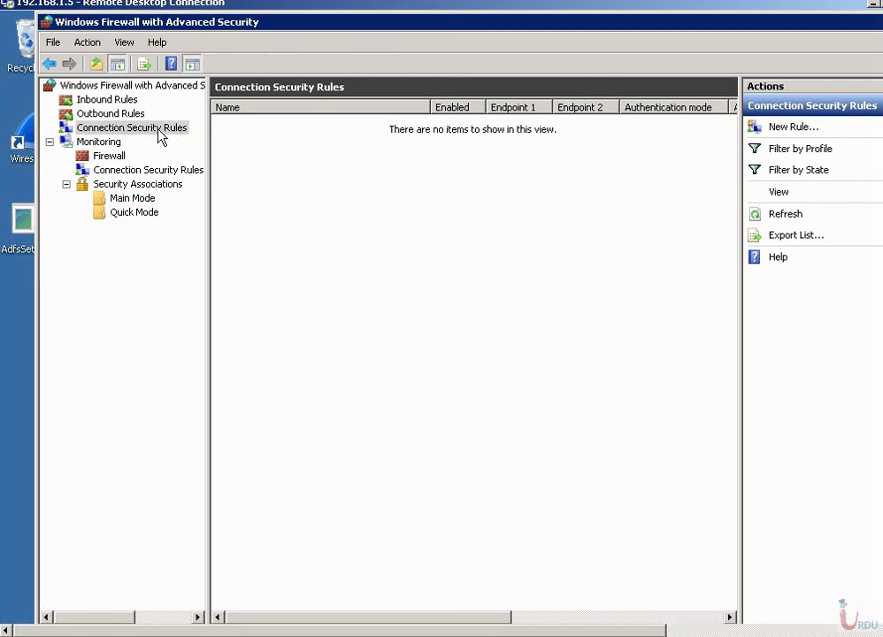
right_click(252, 160)
Start a new Isolation connection security rule requesting authentication for inbound and outbound connections.
left_click(267, 164)
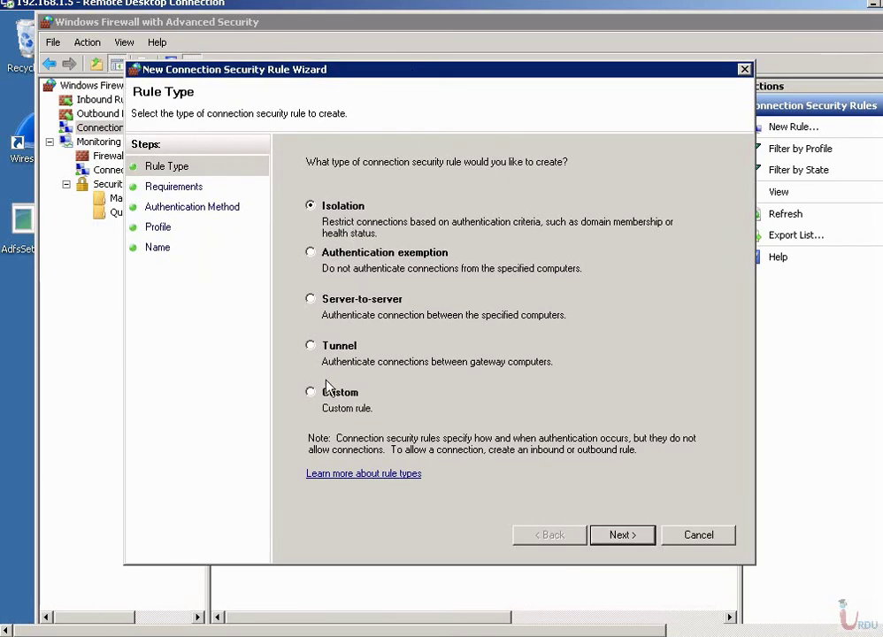
left_click(623, 533)
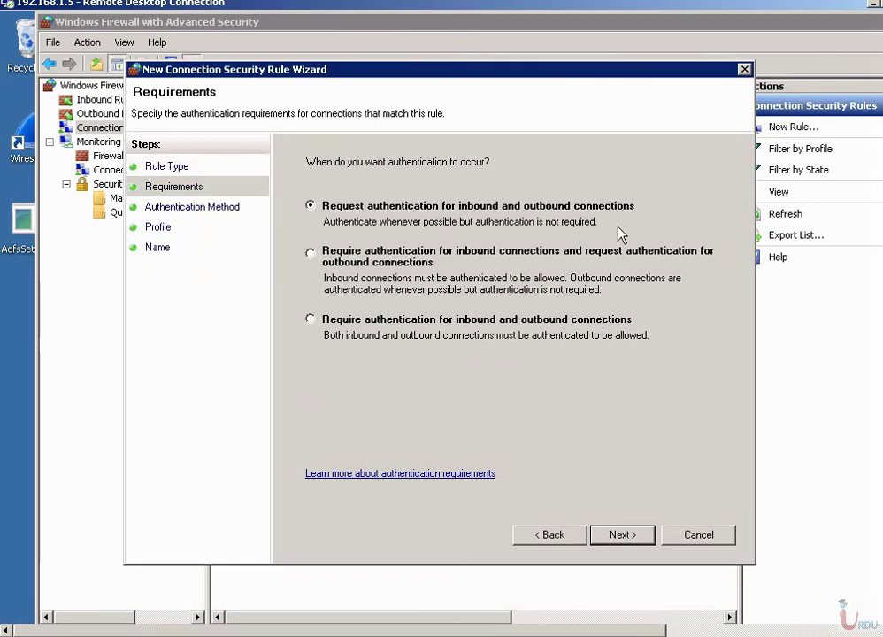
left_click(624, 542)
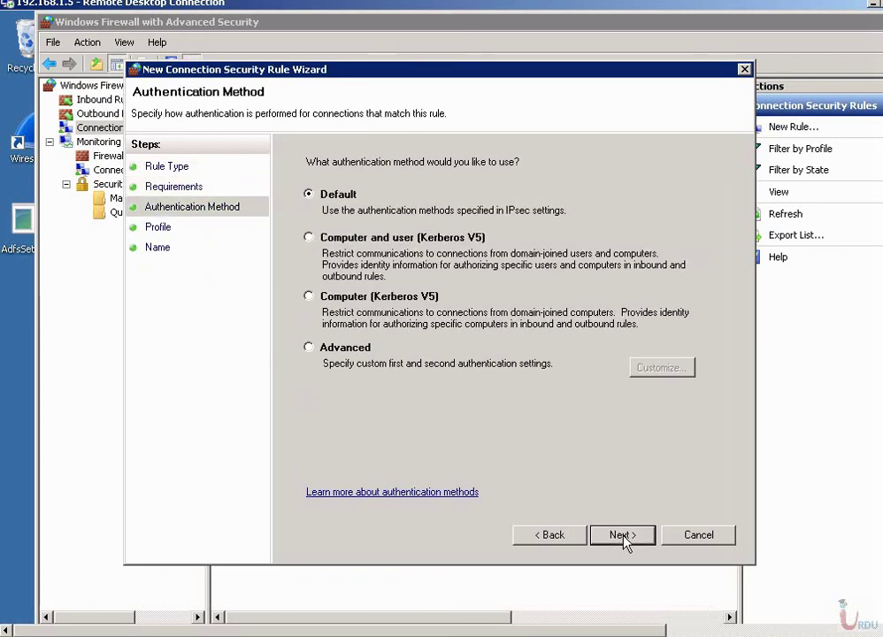
Set the rule's authentication to Computer and user (Kerberos V5) and advance to the Profile page.
left_click(345, 240)
left_click(343, 348)
left_click(665, 370)
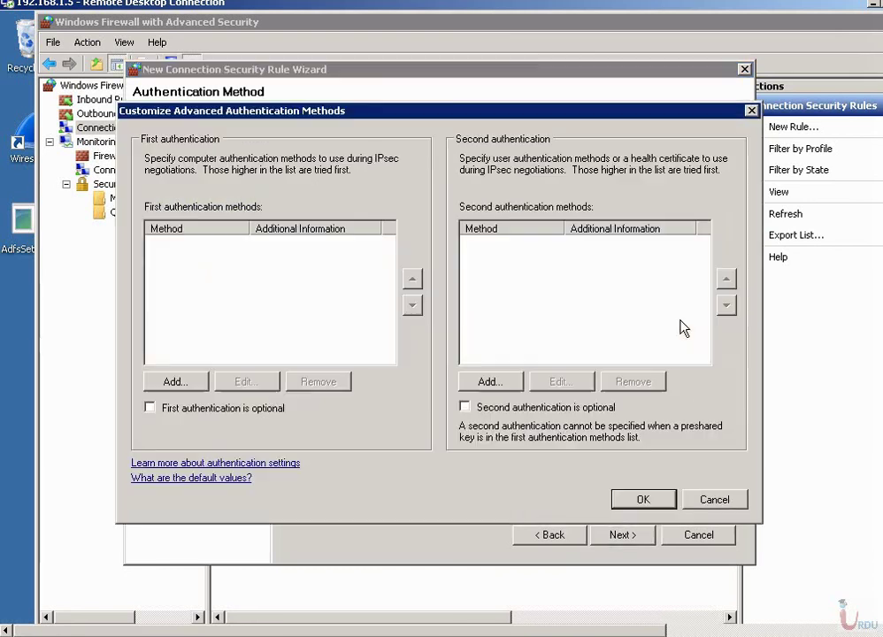
left_click(713, 501)
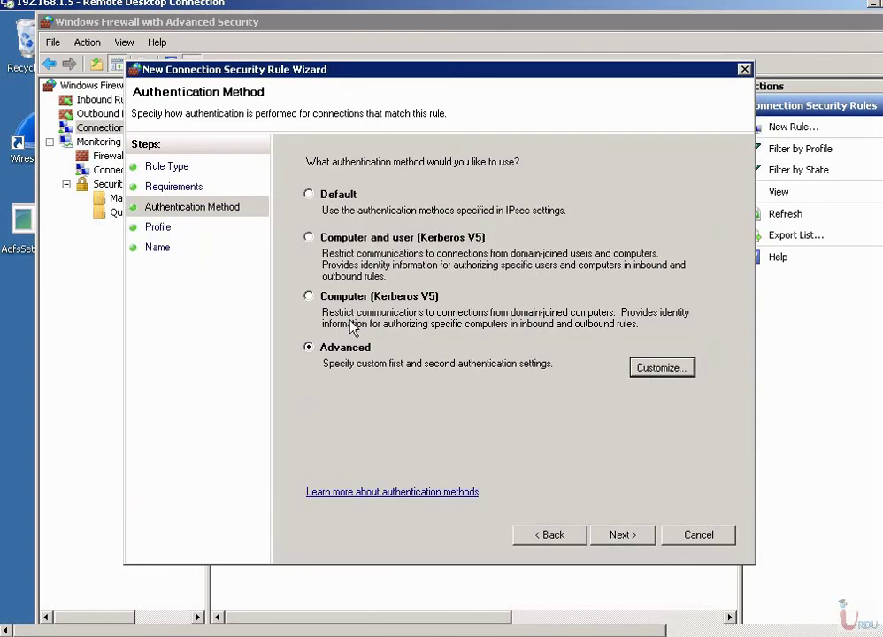
left_click(329, 238)
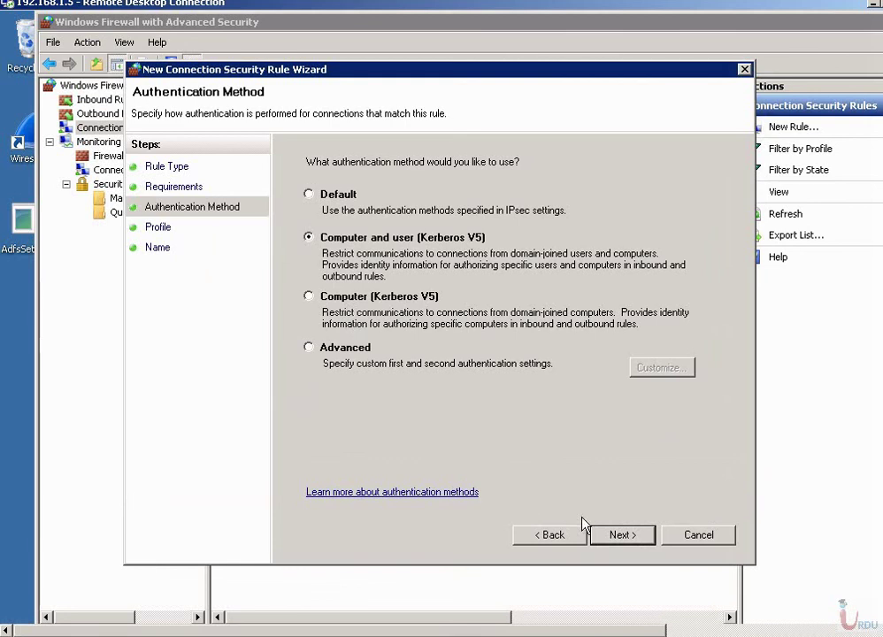
left_click(607, 536)
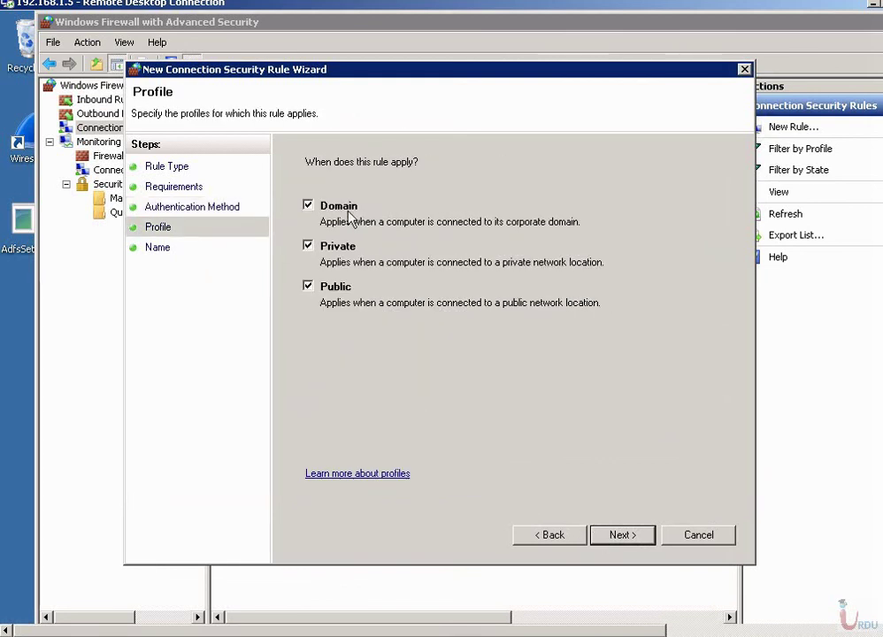